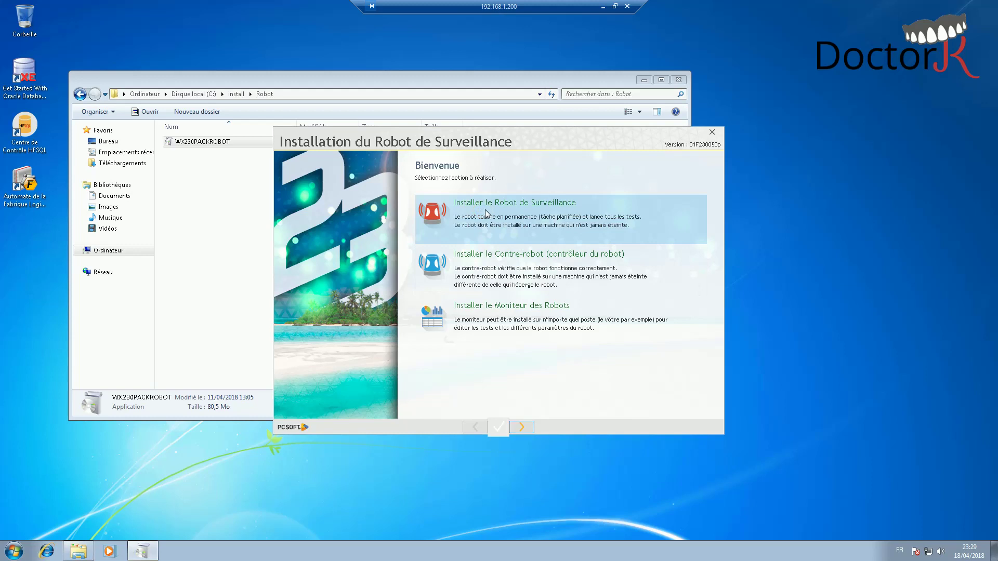
- Shorten the installation folder to C:\PC SOFT\Robot de Surveillance by removing Program Files
{"action": "left_click", "coordinate": [525, 427]}
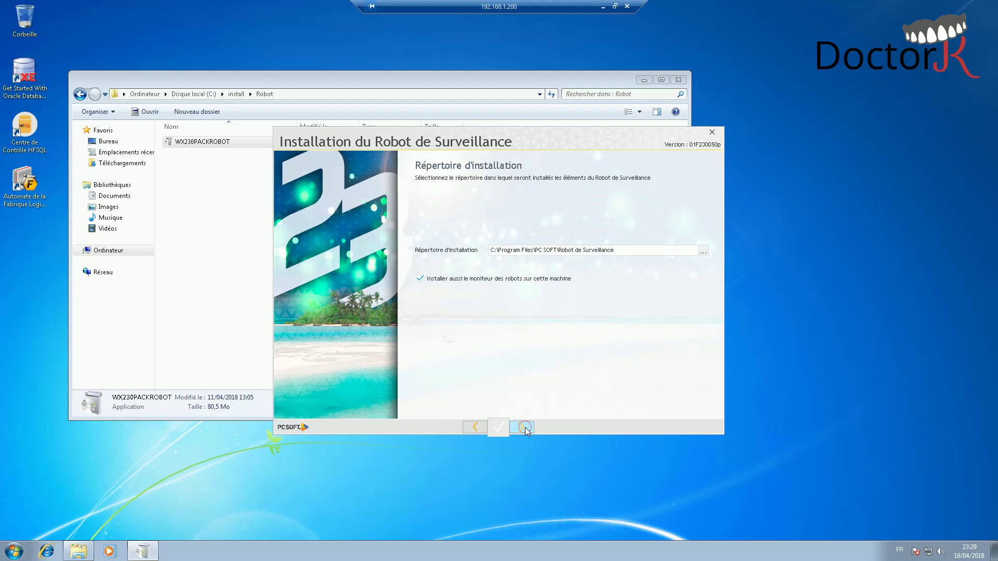
{"action": "left_click", "coordinate": [520, 249]}
{"action": "left_click_drag", "start_coordinate": [533, 250], "coordinate": [498, 251]}
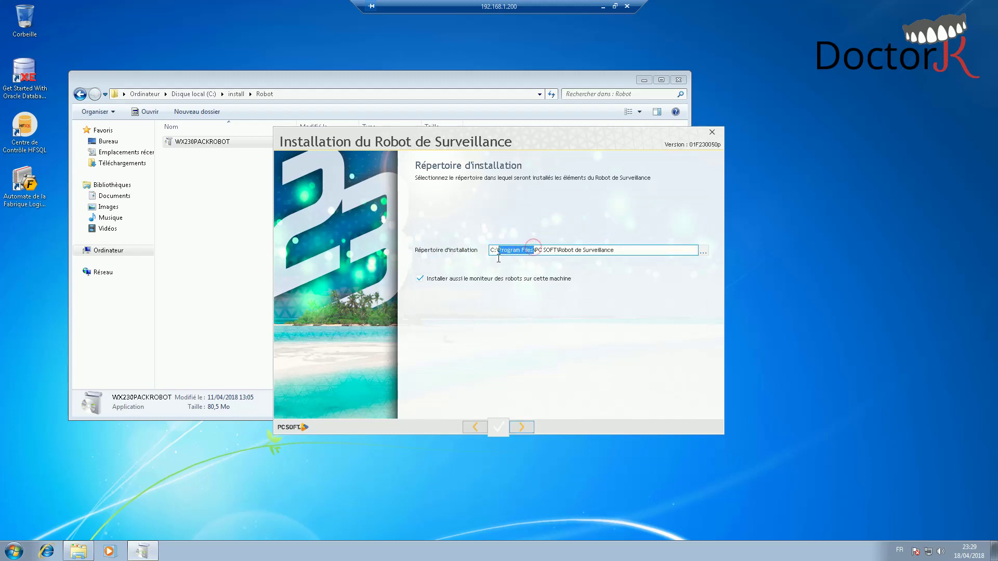
{"action": "key", "text": "Delete"}
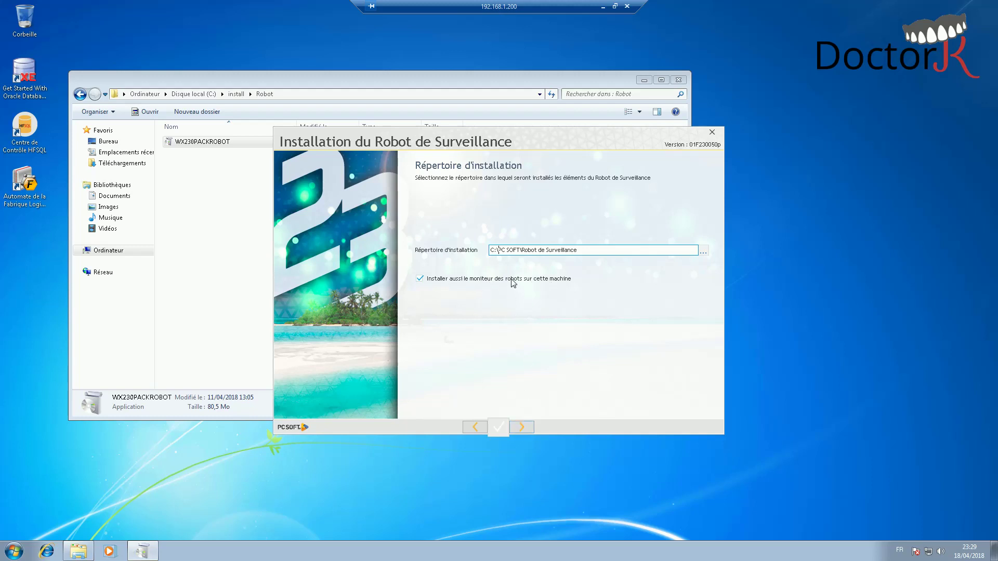
- Toggle installing the robot monitor and start the installation from the summary
{"action": "left_click", "coordinate": [512, 279]}
{"action": "left_click", "coordinate": [521, 427]}
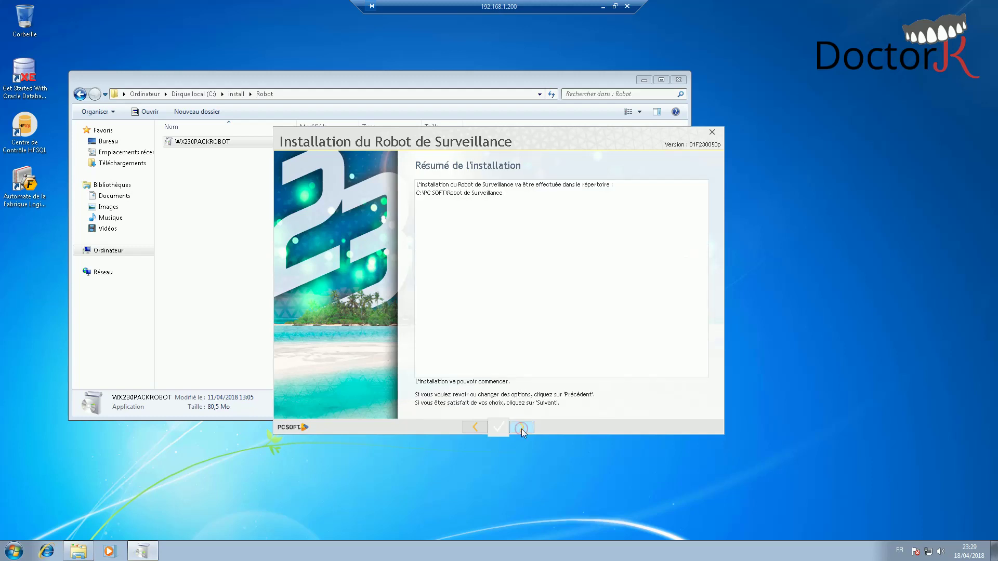
{"action": "left_click", "coordinate": [522, 428]}
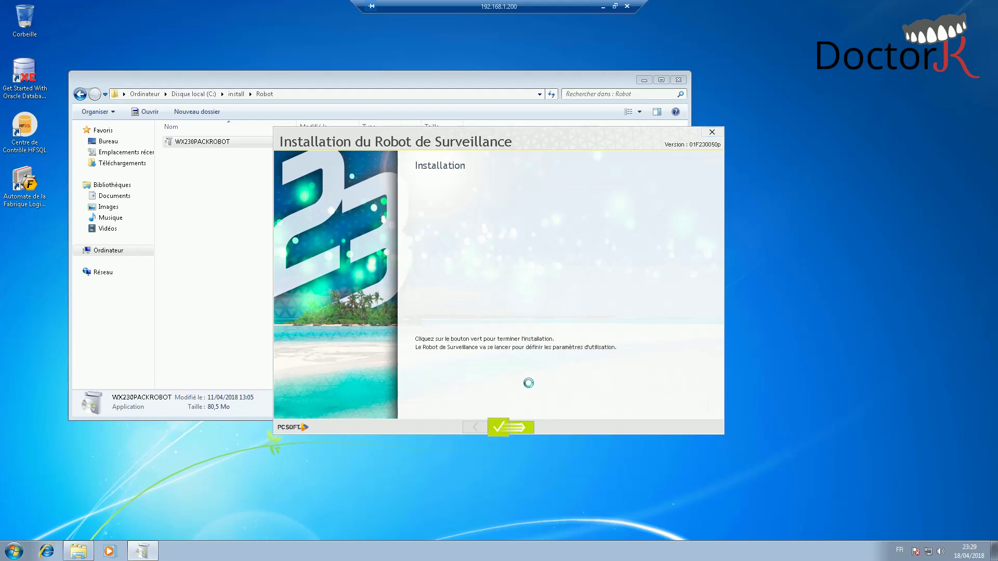
- Finish the installer and rename the robot to ROBOT-SERV-PCSOFT
{"action": "left_click", "coordinate": [522, 420]}
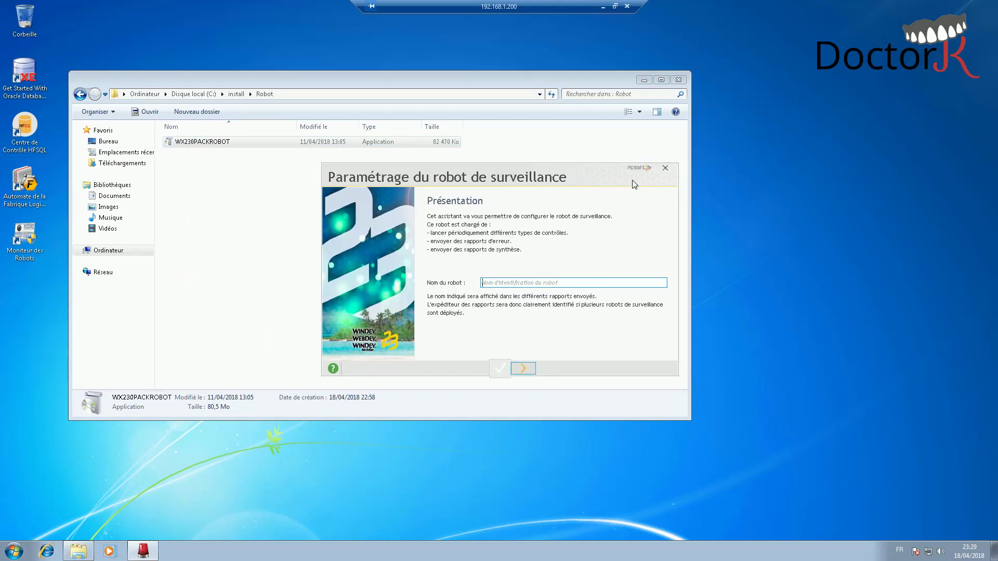
{"action": "left_click", "coordinate": [551, 282]}
{"action": "key", "text": "ctrl+a"}
{"action": "key", "text": "Home"}
{"action": "type", "text": "ROBOT-"}
- Choose NON so no counter-robot is deployed
{"action": "left_click", "coordinate": [525, 369]}
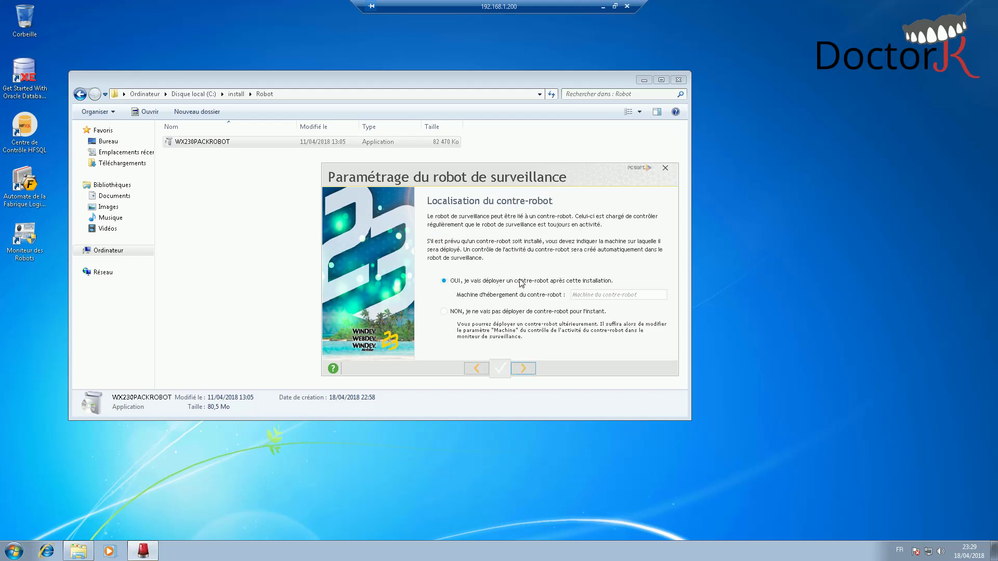
{"action": "left_click", "coordinate": [521, 313]}
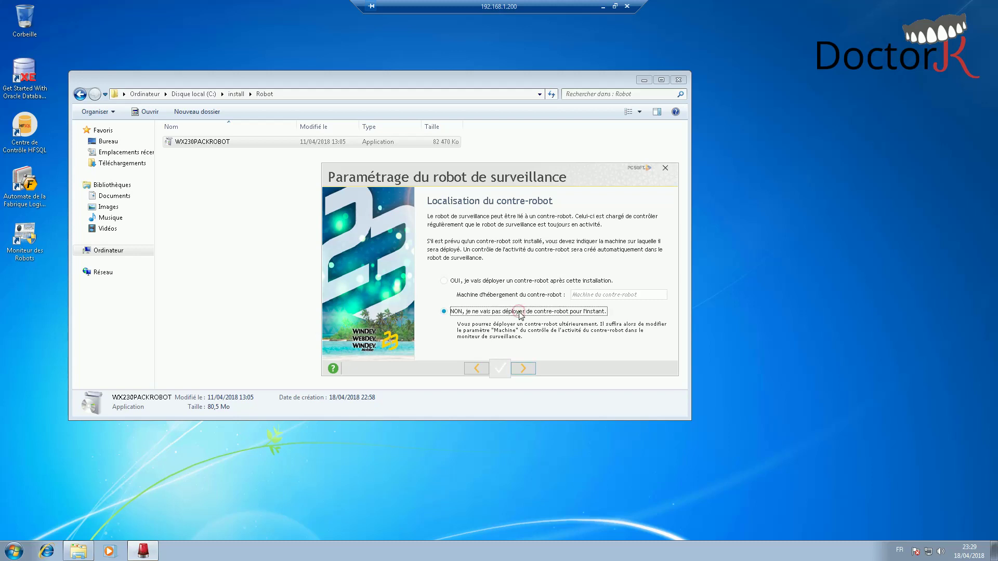
{"action": "left_click", "coordinate": [522, 369]}
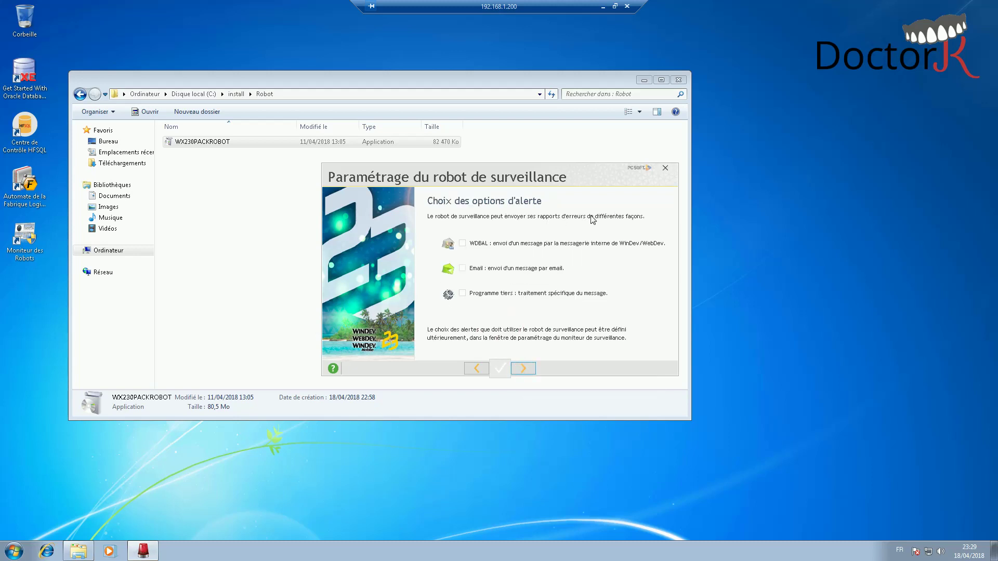
- Enable the WDBAL and Email alert types
{"action": "left_click", "coordinate": [513, 269]}
{"action": "left_click", "coordinate": [504, 244]}
{"action": "left_click", "coordinate": [523, 369]}
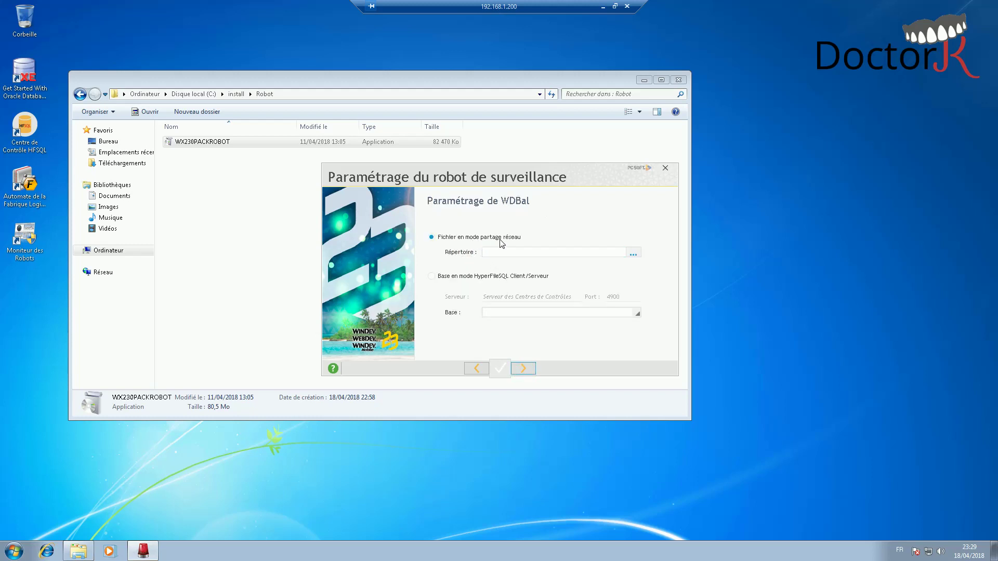
- Set WDBal to HyperFileSQL Client/Serveur with its server, login and database
{"action": "left_click", "coordinate": [498, 279]}
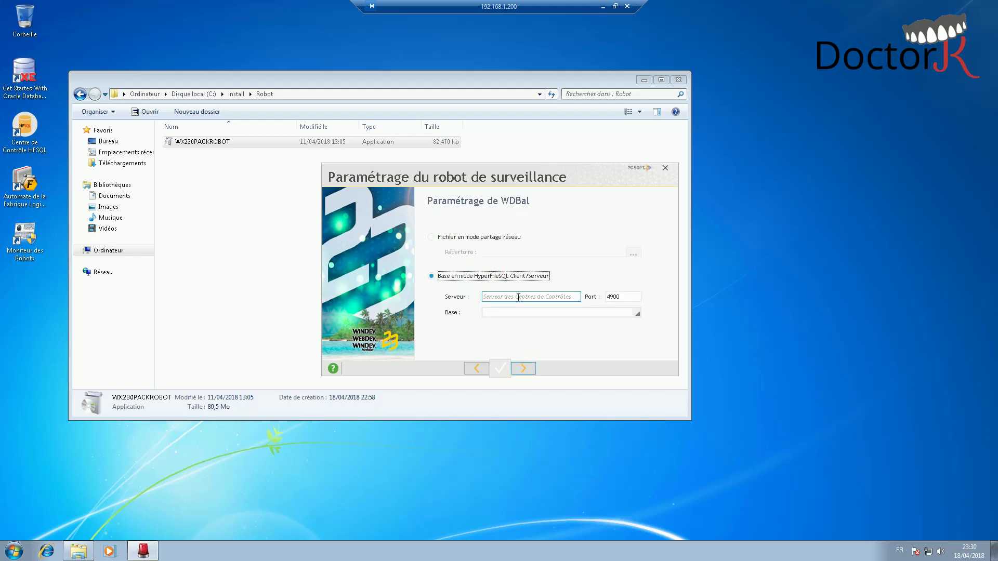
{"action": "left_click", "coordinate": [518, 297]}
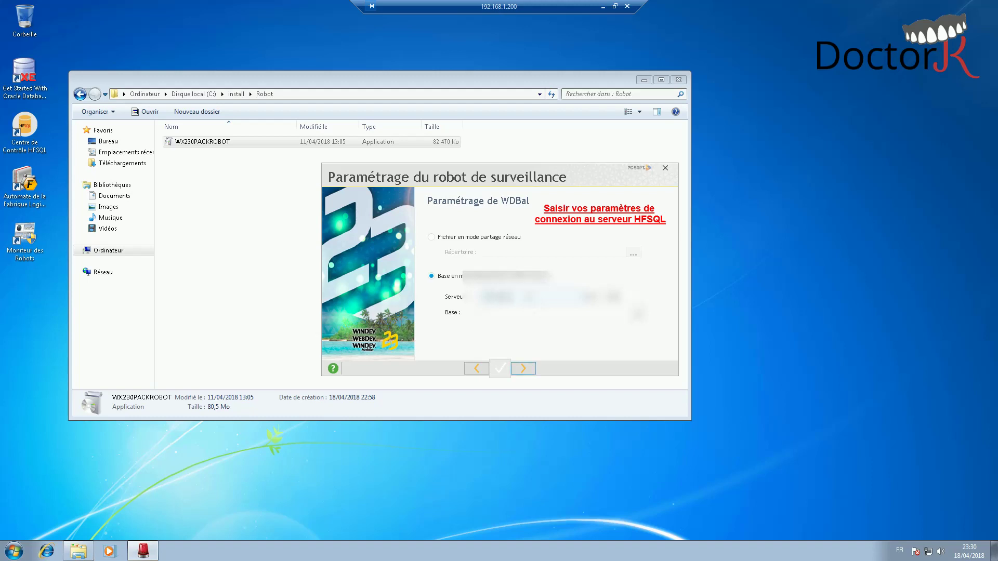
{"action": "left_click", "coordinate": [558, 312]}
{"action": "left_click", "coordinate": [536, 315]}
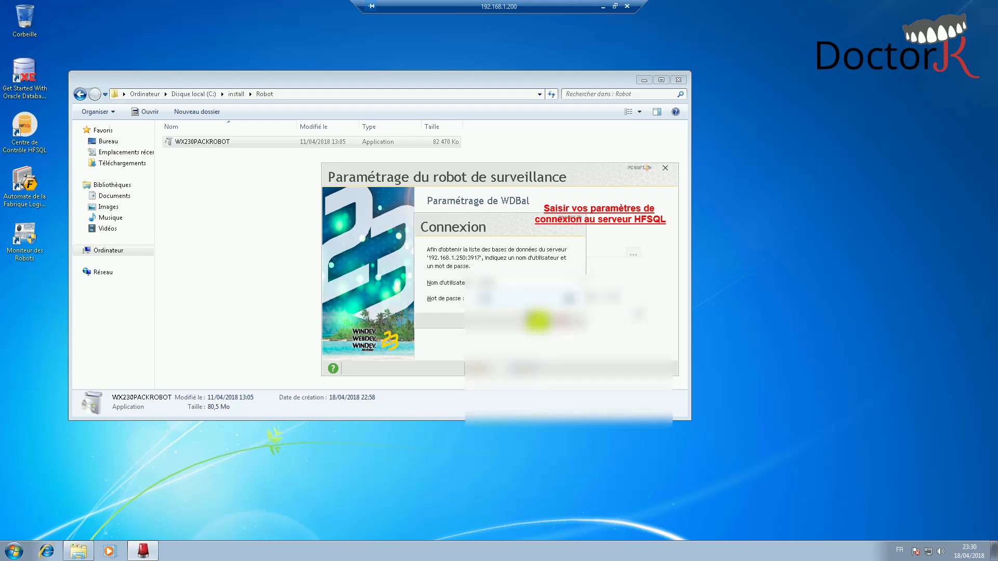
{"action": "left_click", "coordinate": [538, 321]}
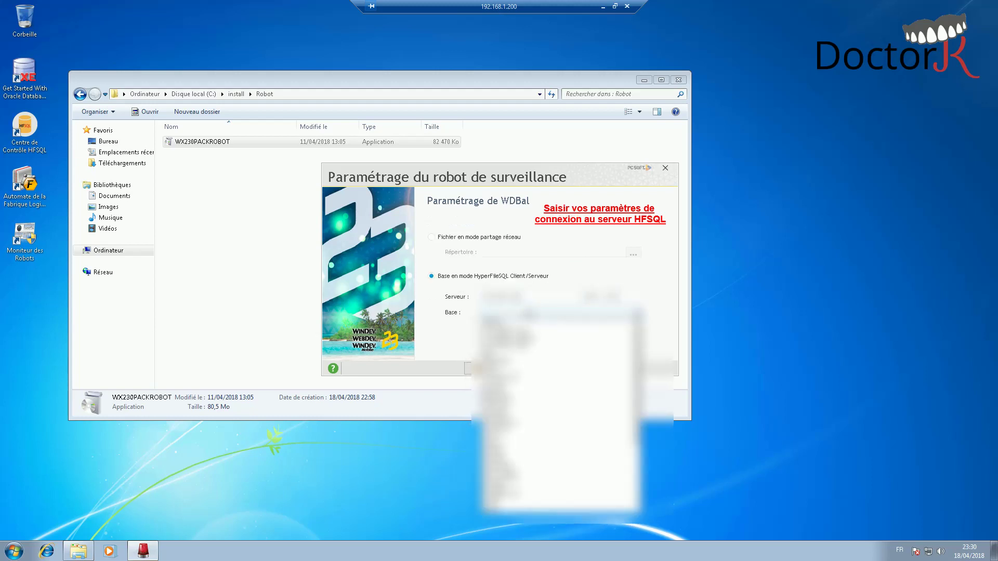
{"action": "left_click", "coordinate": [554, 437]}
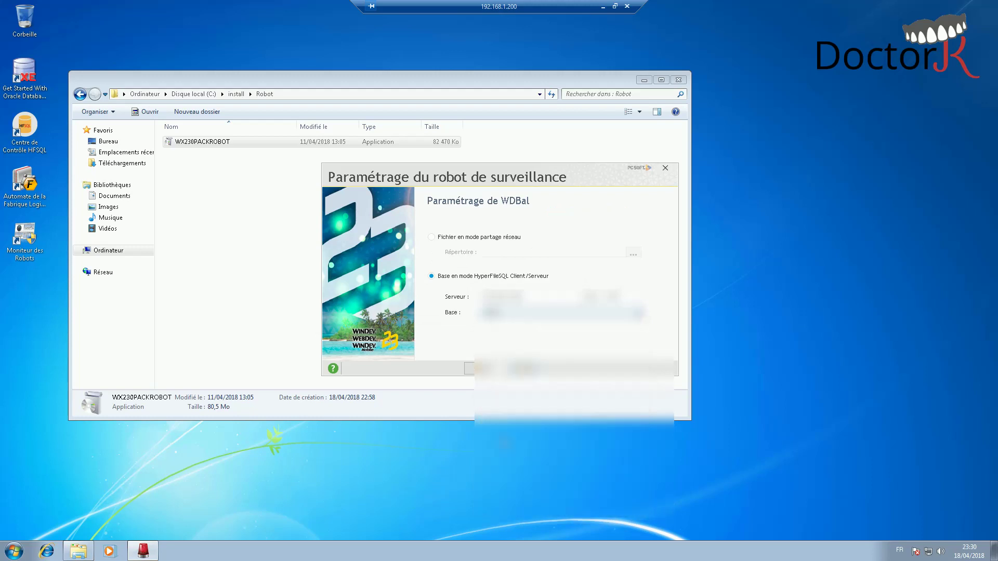
{"action": "left_click", "coordinate": [523, 368]}
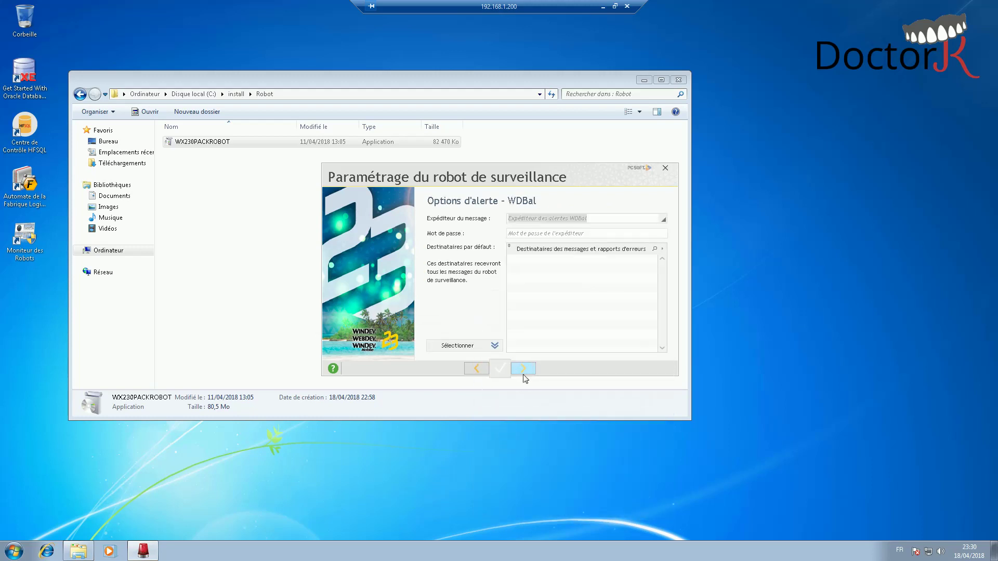
- Set the WDBal message sender to Admin and enter the sender's password
{"action": "left_click", "coordinate": [564, 219]}
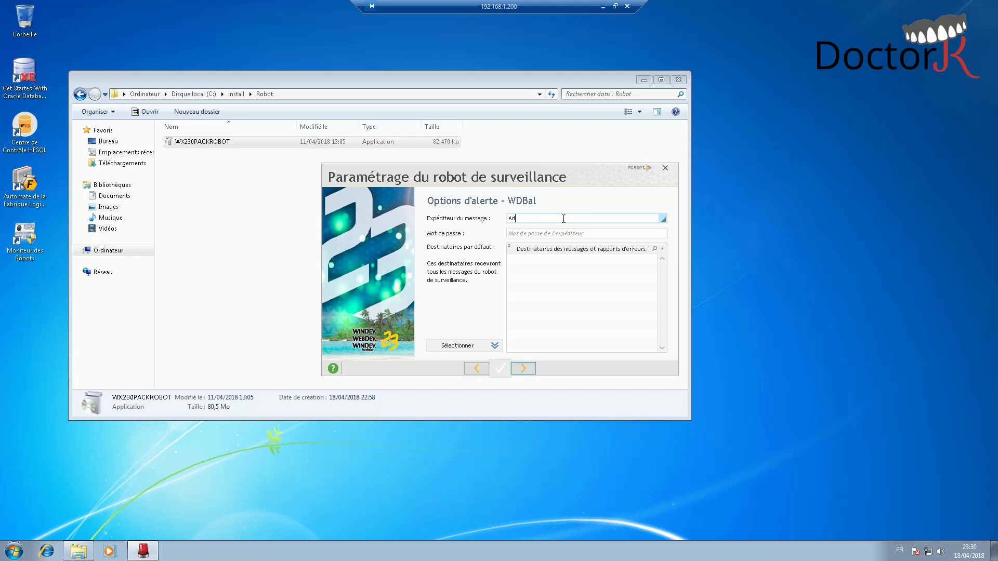
{"action": "type", "text": "Admin"}
{"action": "key", "text": "Tab"}
{"action": "type", "text": "a"}
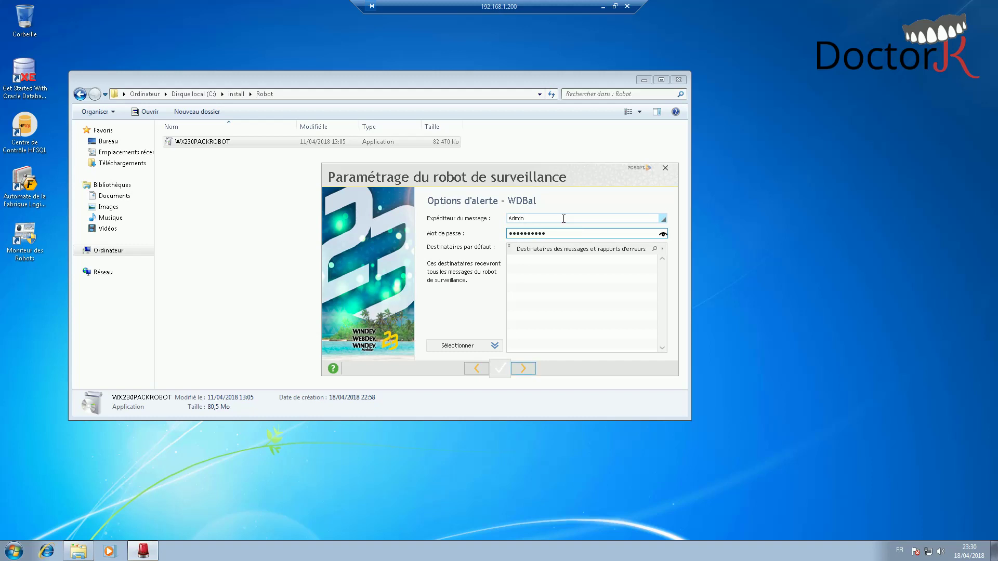
{"action": "key", "text": "Tab"}
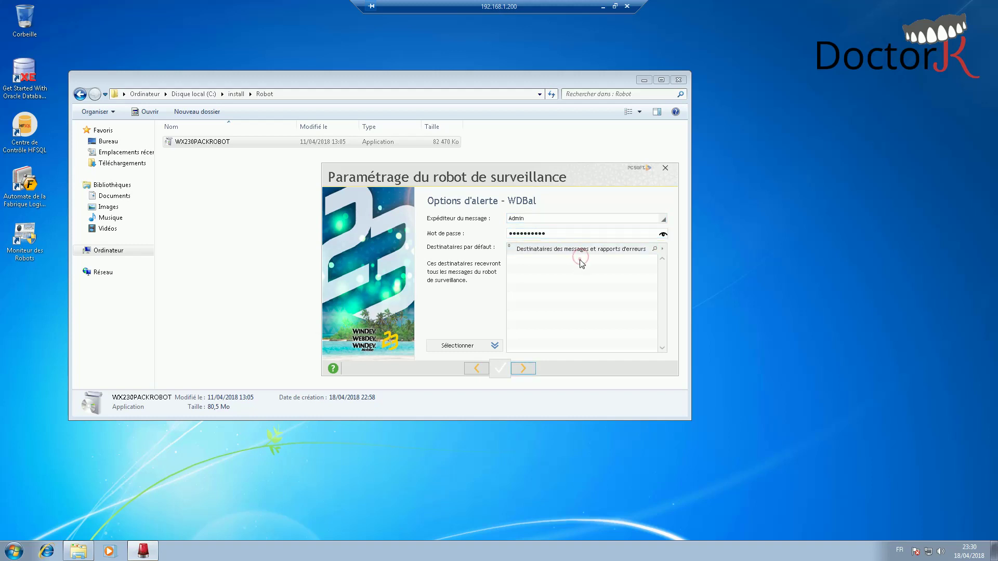
- Select default error-report recipients, also emailing the interveners, then return to alert choices
{"action": "left_click", "coordinate": [457, 347]}
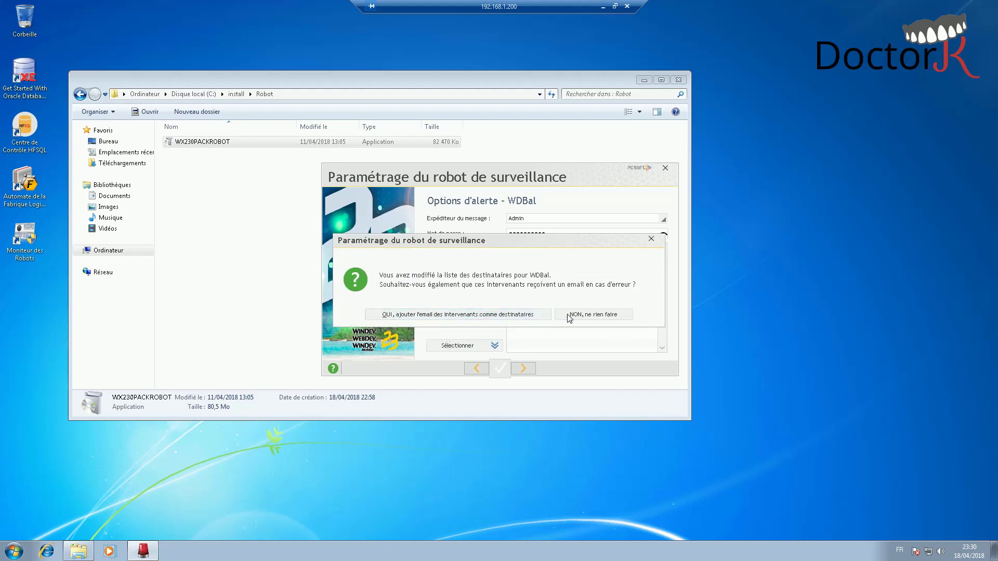
{"action": "left_click", "coordinate": [521, 315]}
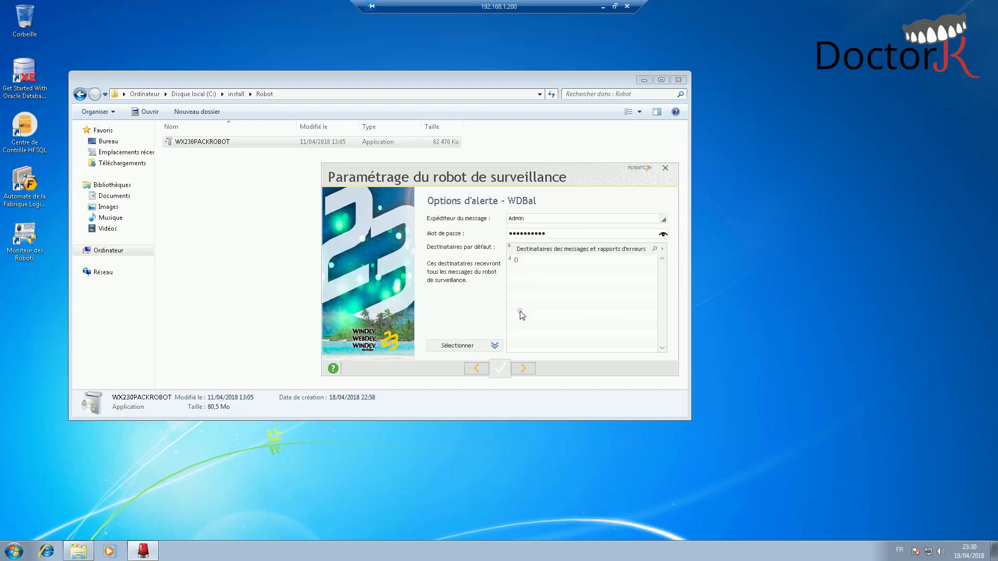
{"action": "right_click", "coordinate": [522, 265]}
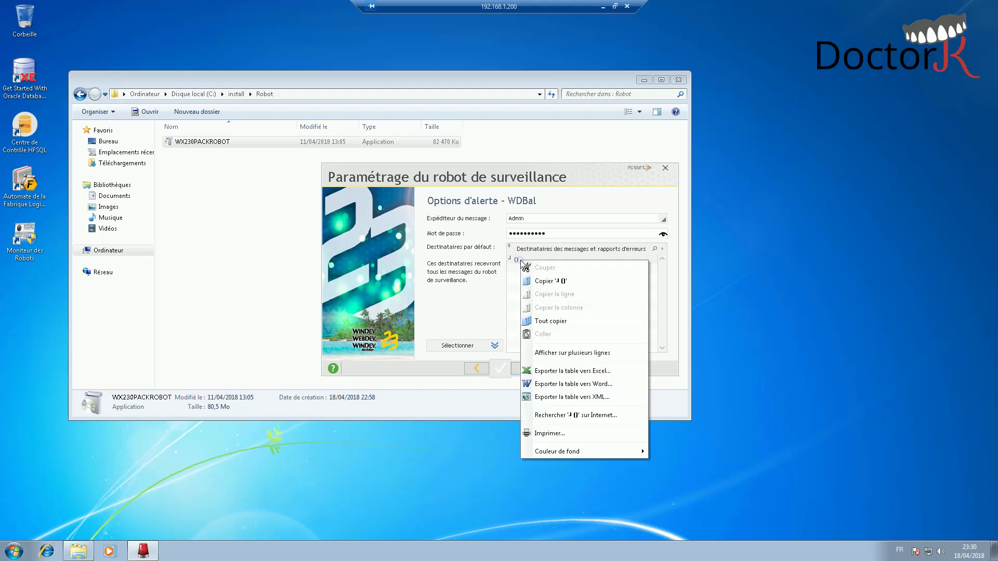
{"action": "left_click", "coordinate": [478, 351]}
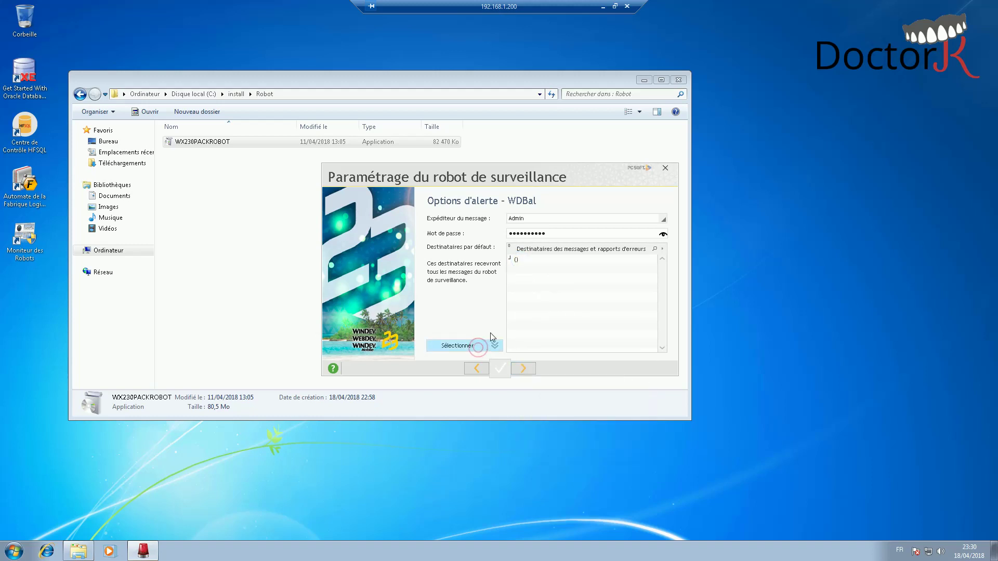
{"action": "right_click", "coordinate": [533, 259]}
{"action": "left_click", "coordinate": [521, 262]}
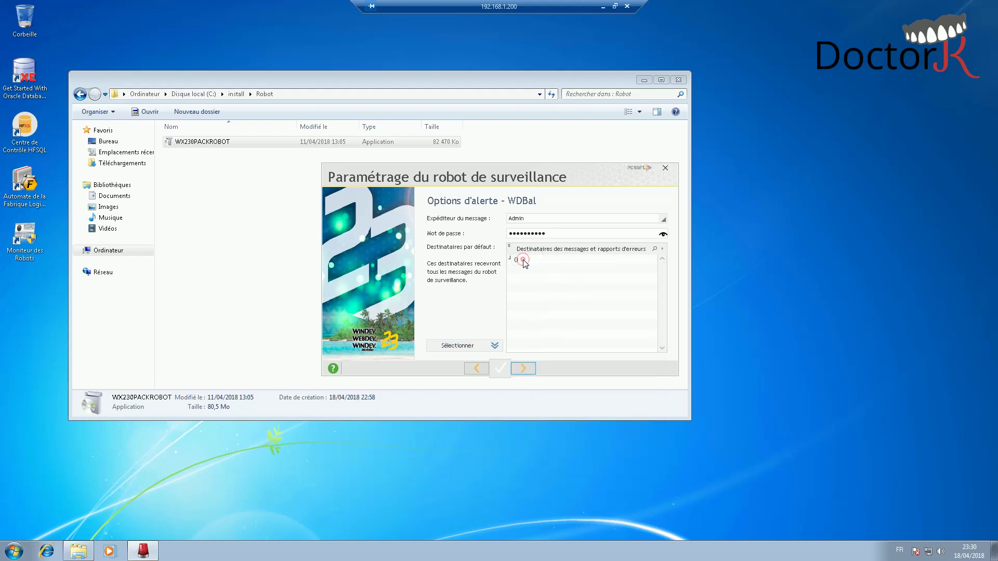
{"action": "left_click", "coordinate": [477, 369]}
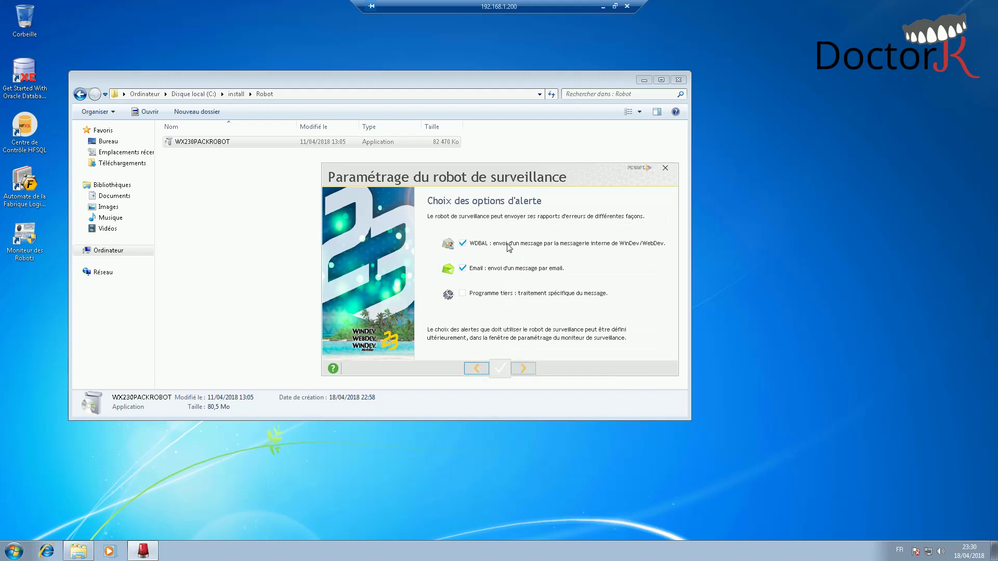
- Enter the email alert sender, SMTP server and SMTP user, dismissing connection errors
{"action": "left_click", "coordinate": [523, 367]}
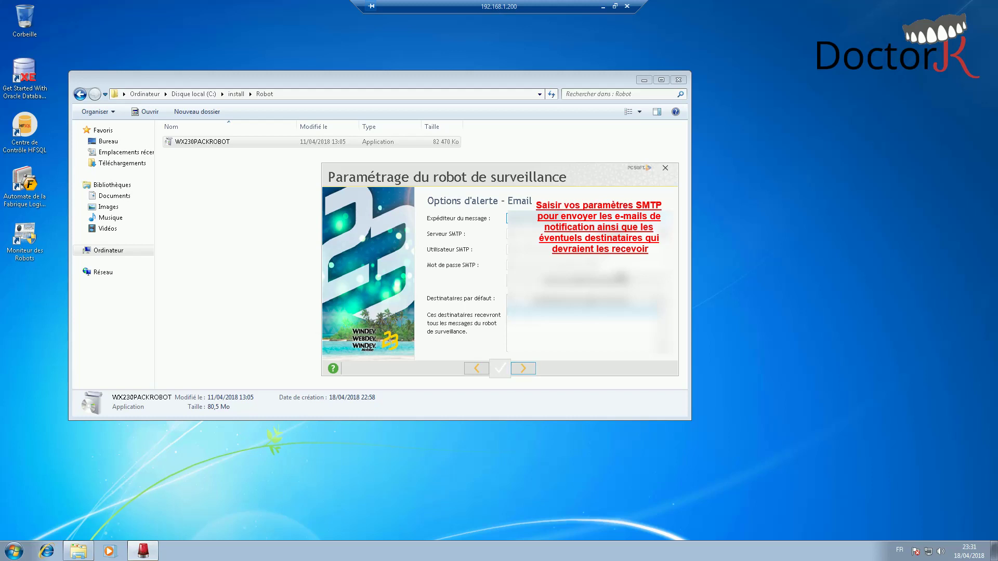
{"action": "left_click", "coordinate": [508, 234]}
{"action": "type", "text": "smtp.gm"}
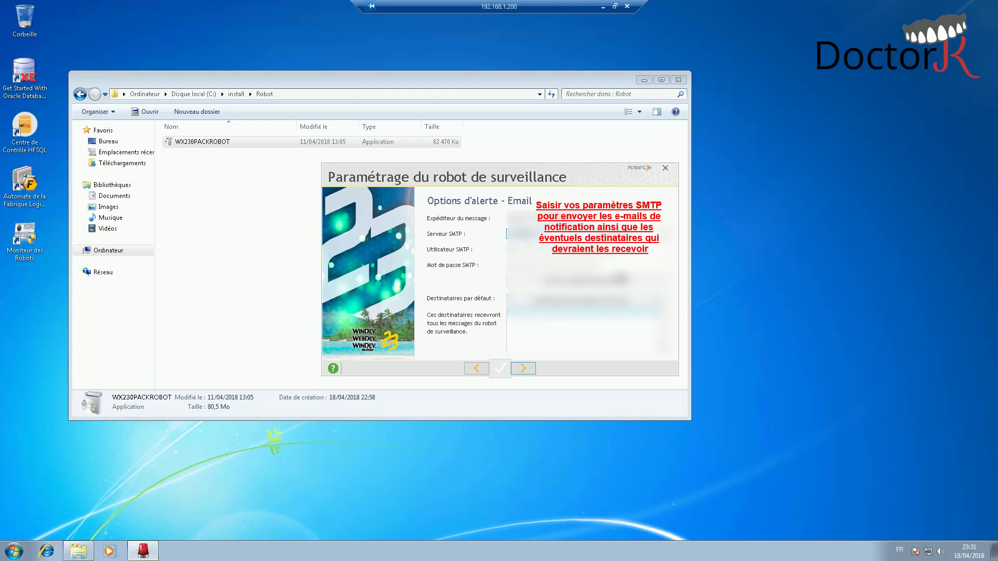
{"action": "left_click", "coordinate": [520, 218]}
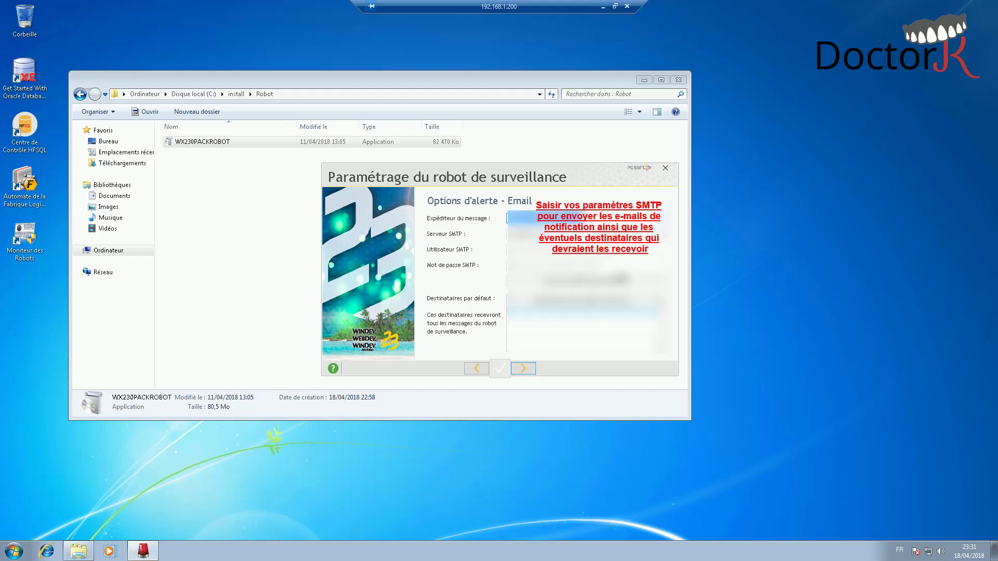
{"action": "left_click", "coordinate": [519, 249]}
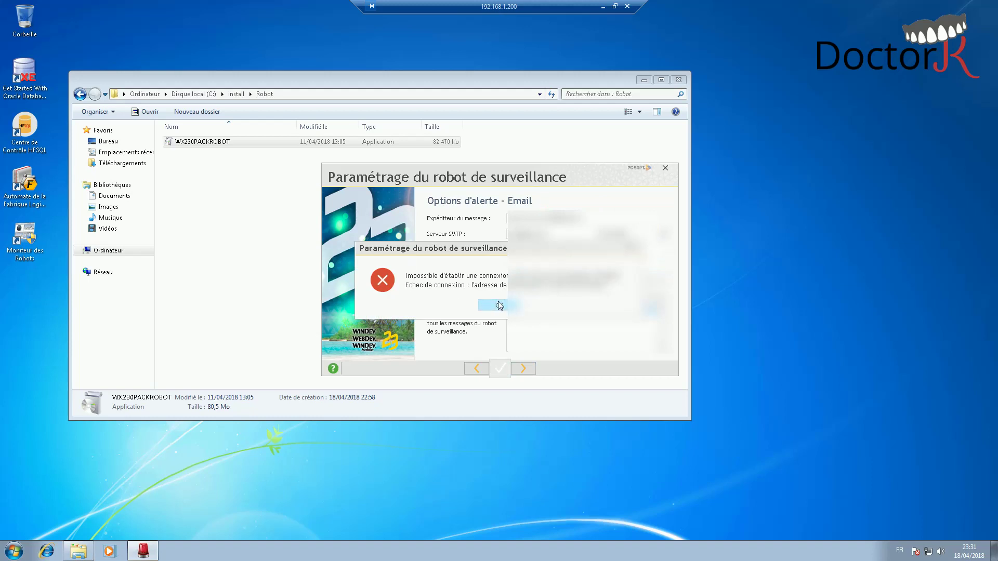
{"action": "left_click", "coordinate": [498, 305]}
{"action": "left_click", "coordinate": [497, 306]}
{"action": "left_click", "coordinate": [498, 306]}
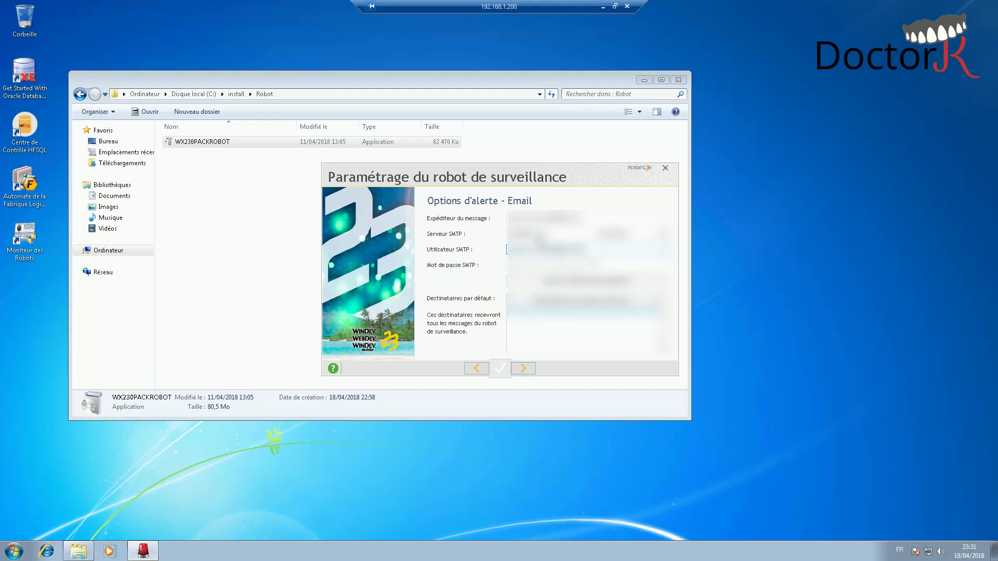
- Correct the SMTP server and password, resubmitting the email settings until the check passes
{"action": "left_click", "coordinate": [530, 233]}
{"action": "left_click", "coordinate": [584, 281]}
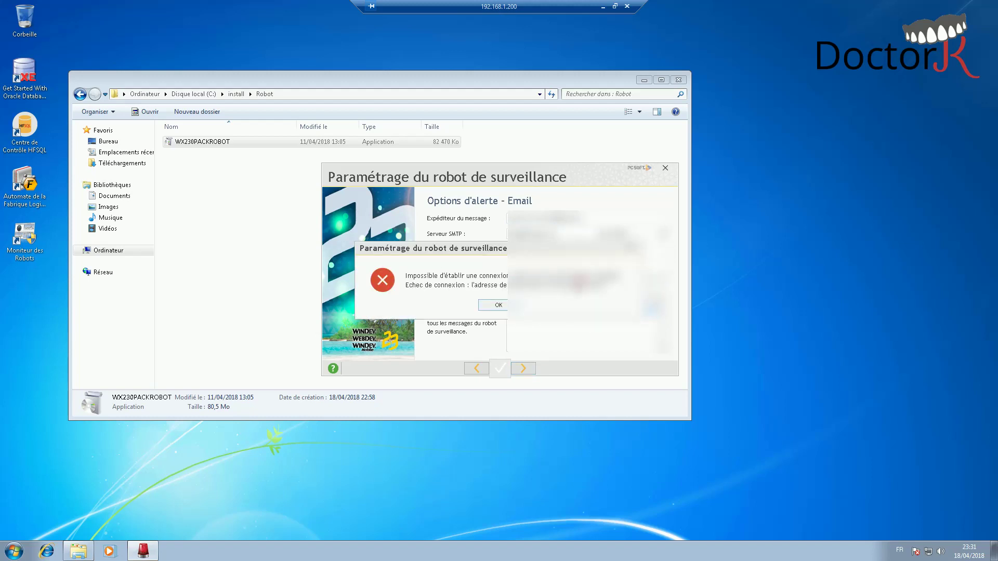
{"action": "left_click", "coordinate": [497, 305]}
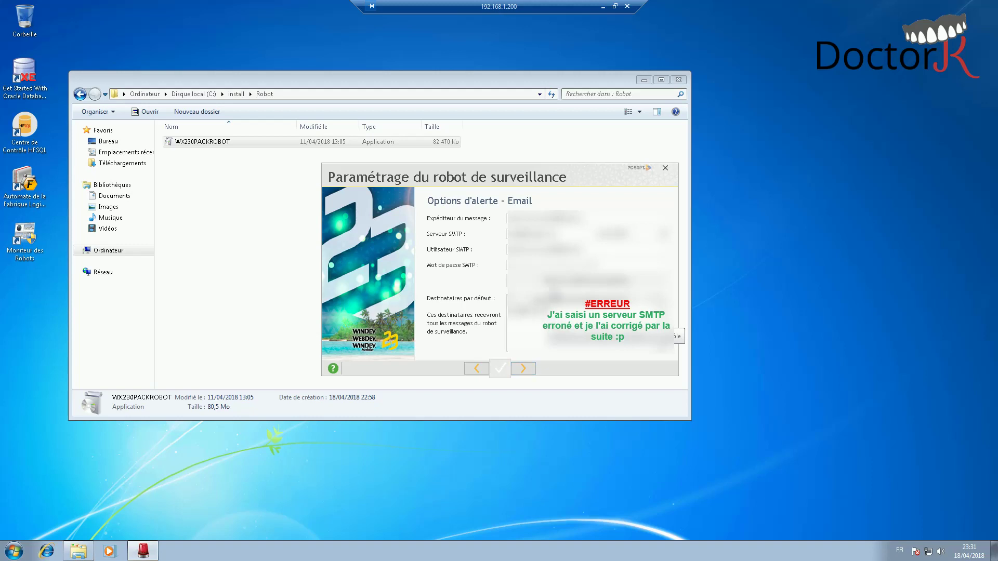
{"action": "left_click", "coordinate": [540, 233]}
{"action": "left_click", "coordinate": [545, 266]}
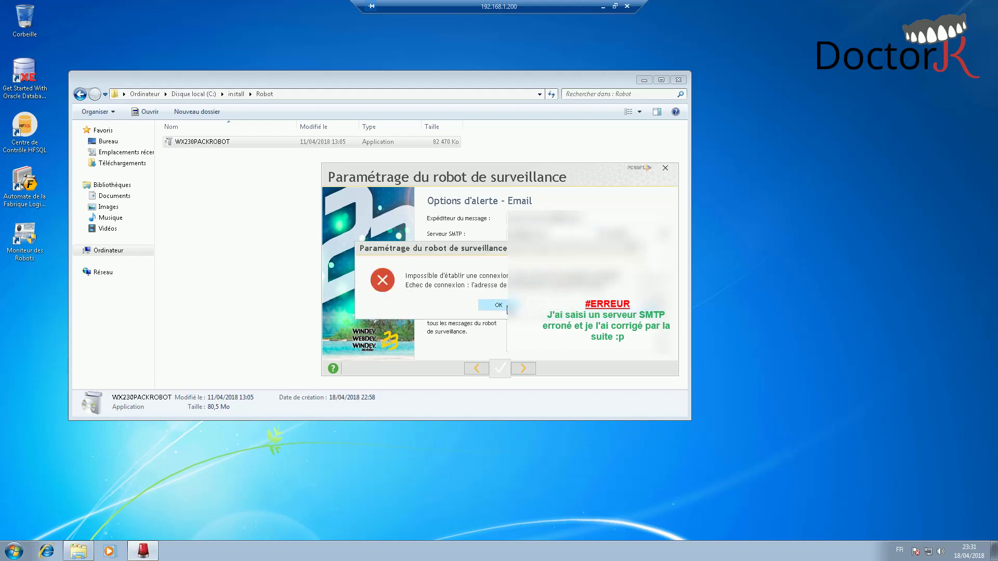
{"action": "left_click", "coordinate": [495, 305]}
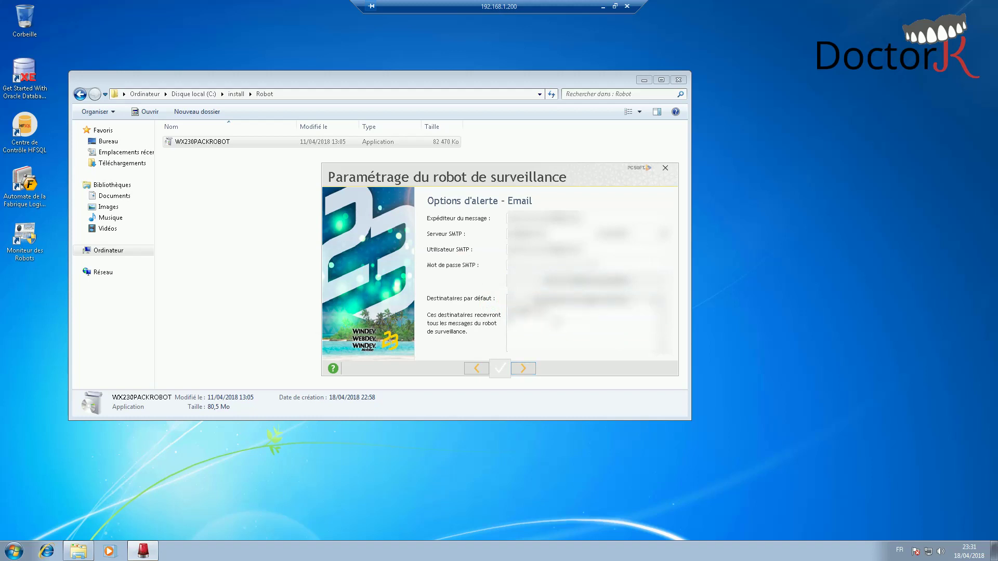
{"action": "key", "text": "Return"}
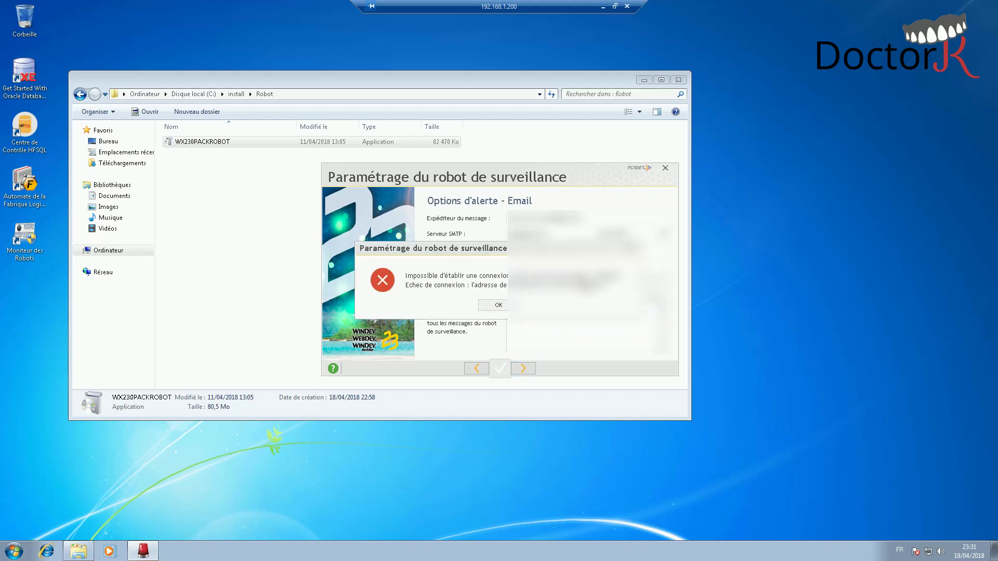
{"action": "left_click", "coordinate": [495, 306]}
{"action": "key", "text": "Return"}
{"action": "left_click", "coordinate": [504, 307]}
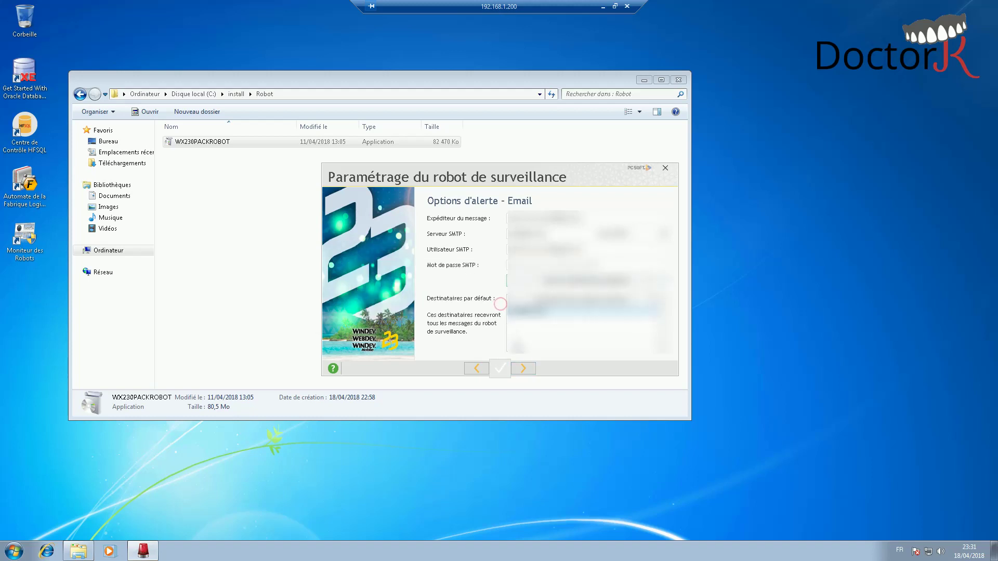
{"action": "left_click", "coordinate": [526, 369]}
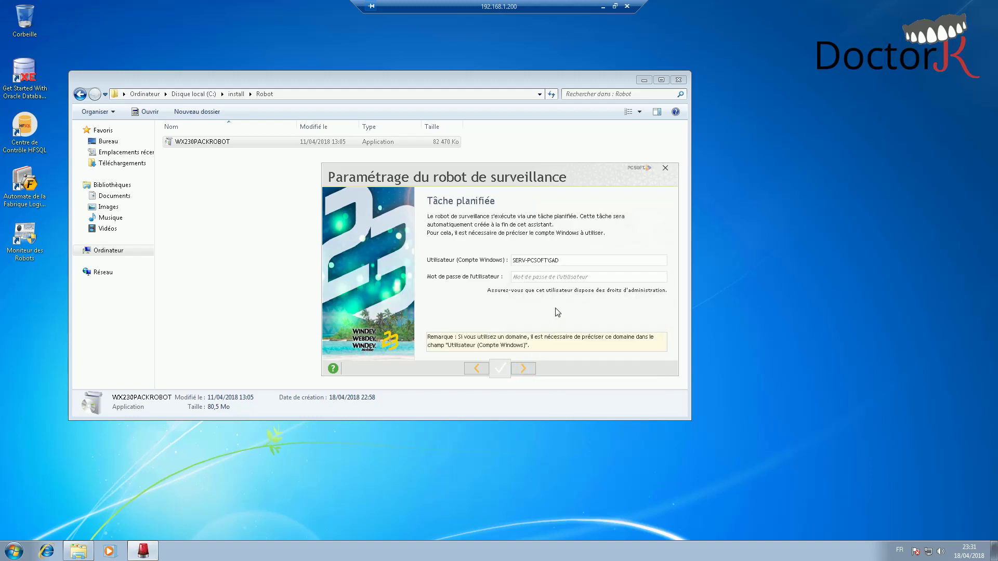
- Enter the Windows account password and install the robot with share \\SERV-PCSOFT\Partage_ROBOT-SERV-PCSOFT\
{"action": "double_click", "coordinate": [568, 260]}
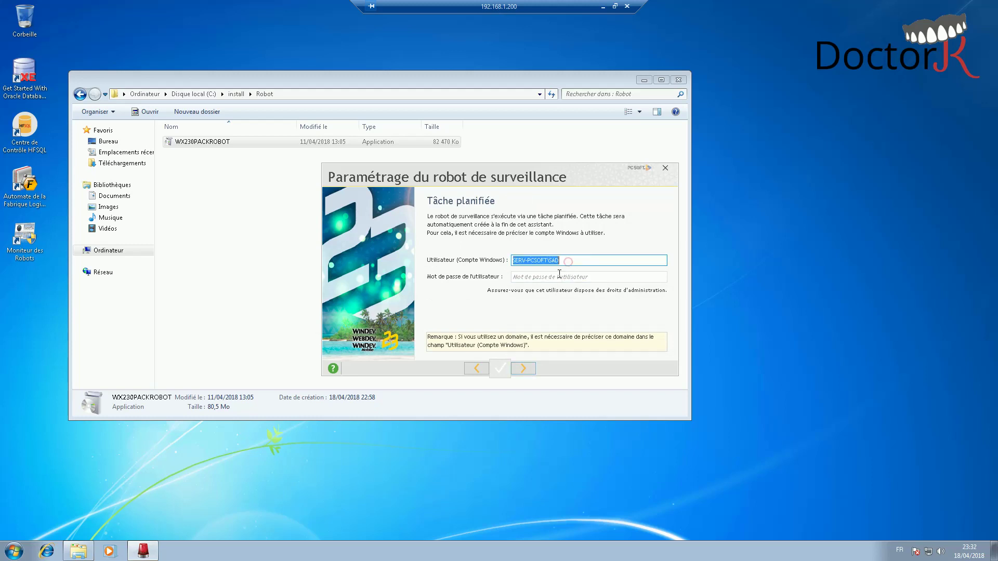
{"action": "left_click", "coordinate": [559, 276]}
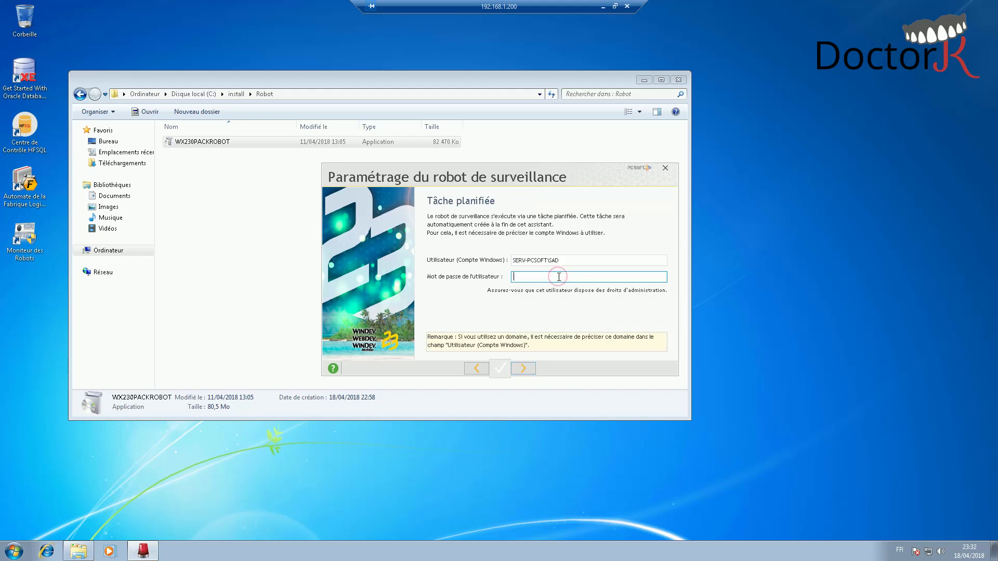
{"action": "type", "text": "****"}
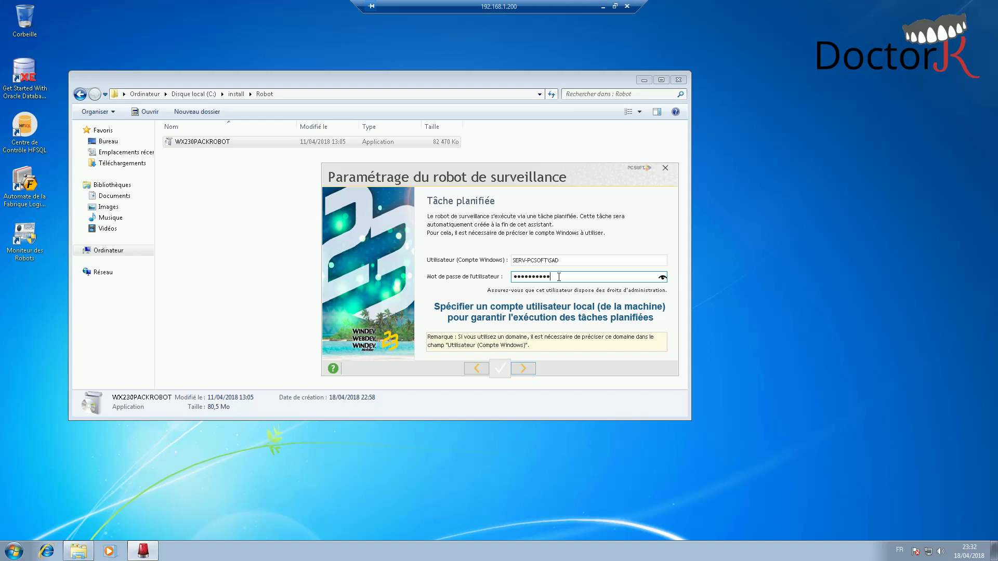
{"action": "left_click", "coordinate": [524, 368]}
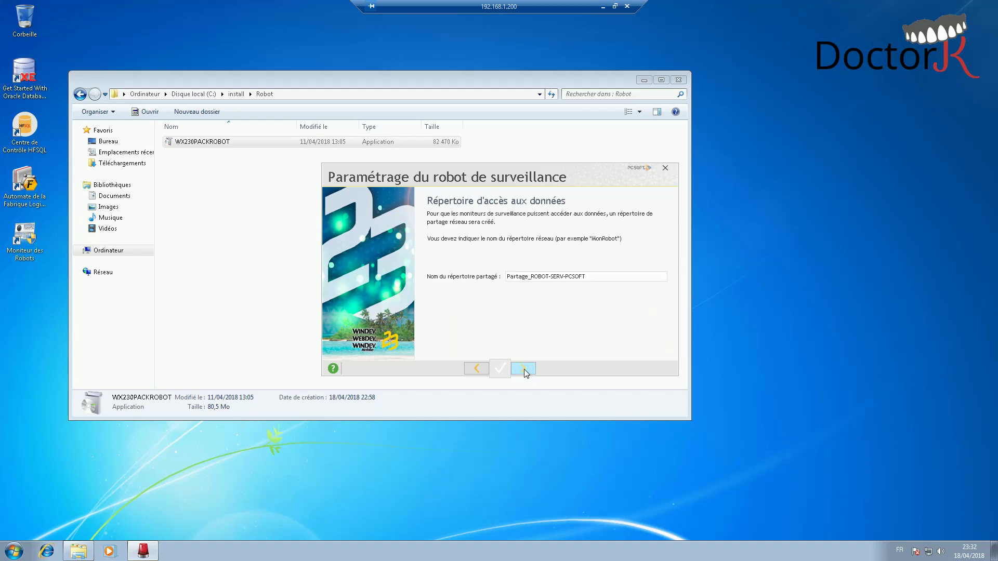
{"action": "left_click", "coordinate": [524, 369]}
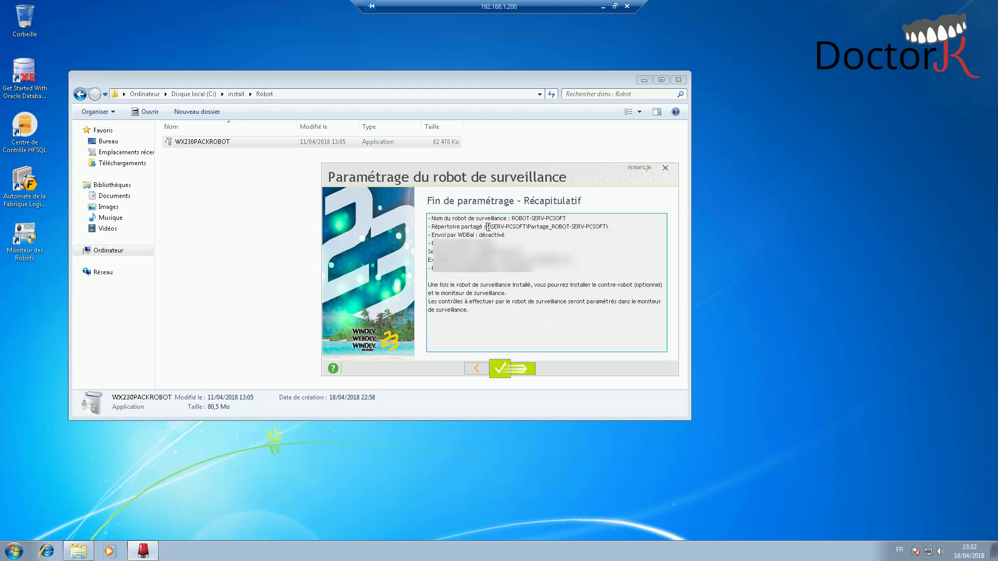
{"action": "left_click_drag", "start_coordinate": [486, 227], "coordinate": [611, 228]}
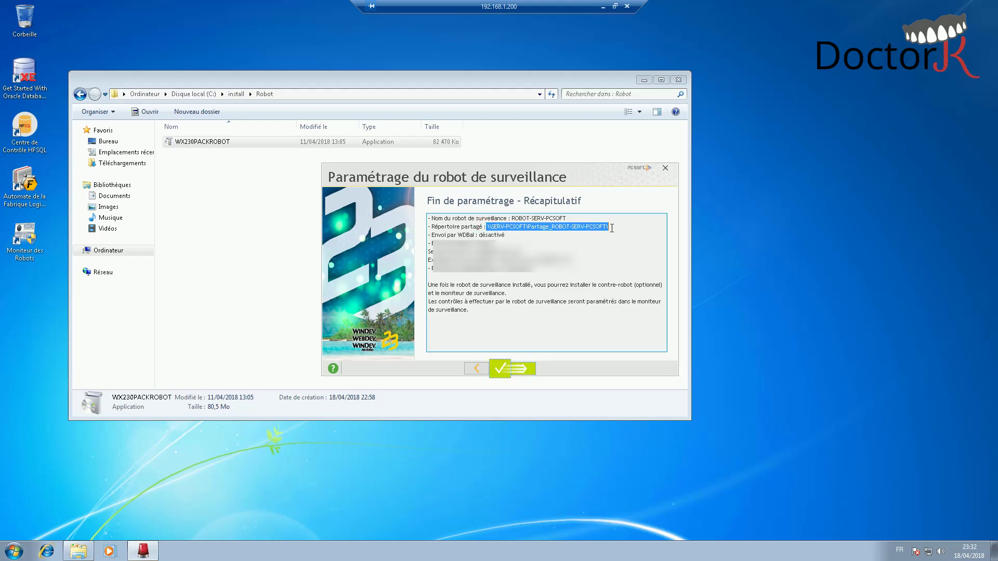
{"action": "left_click", "coordinate": [529, 370]}
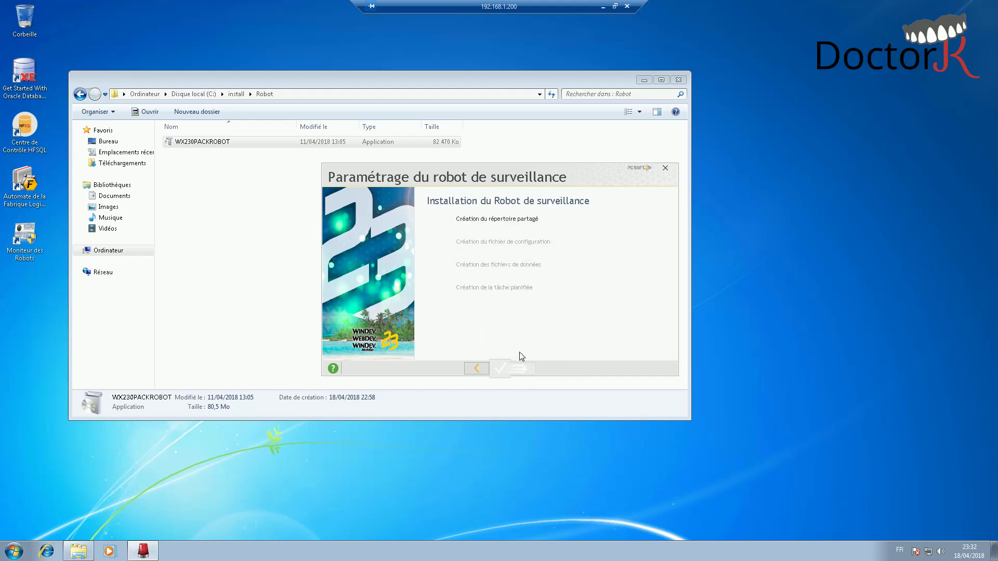
- Browse to C:\PC SOFT\Robot de Surveillance, acknowledge the success message, and open a new Explorer
{"action": "left_click", "coordinate": [110, 250]}
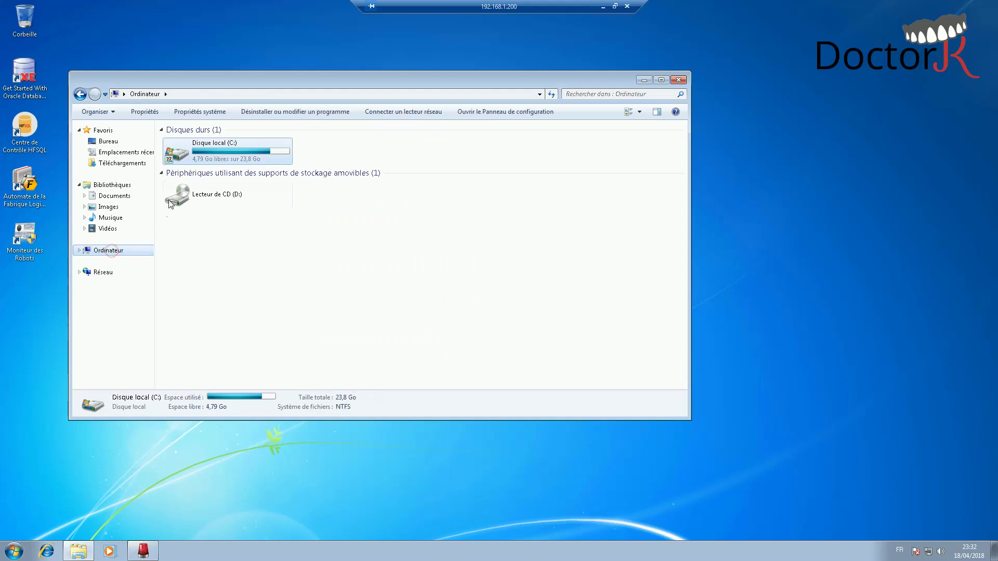
{"action": "double_click", "coordinate": [218, 153]}
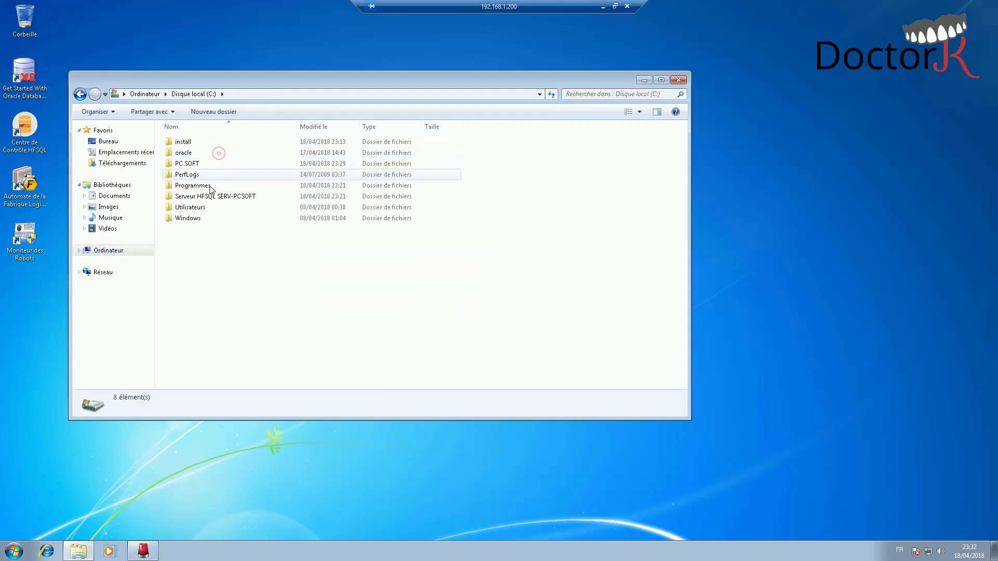
{"action": "double_click", "coordinate": [195, 163]}
{"action": "double_click", "coordinate": [202, 141]}
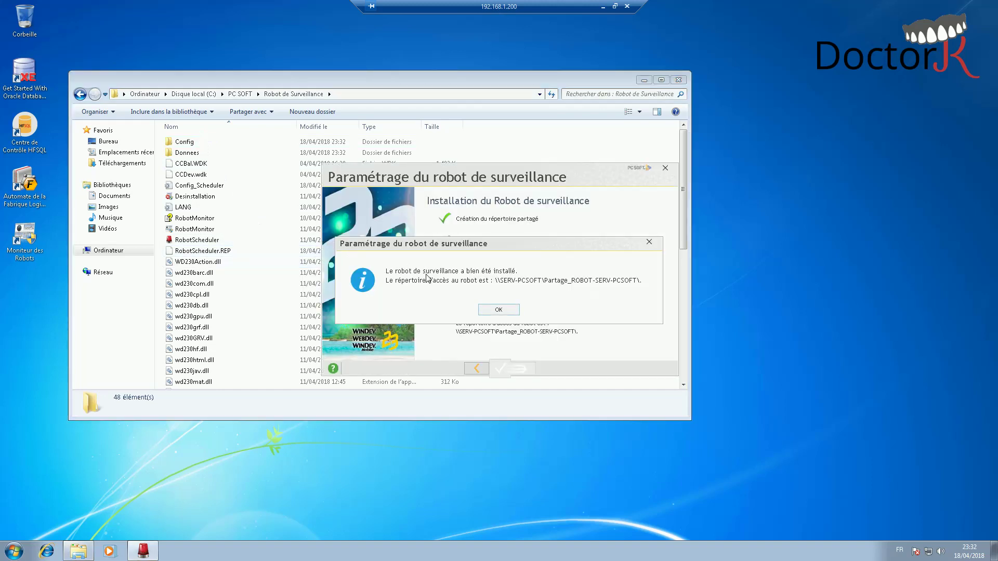
{"action": "left_click", "coordinate": [498, 309]}
{"action": "key", "text": "super+e"}
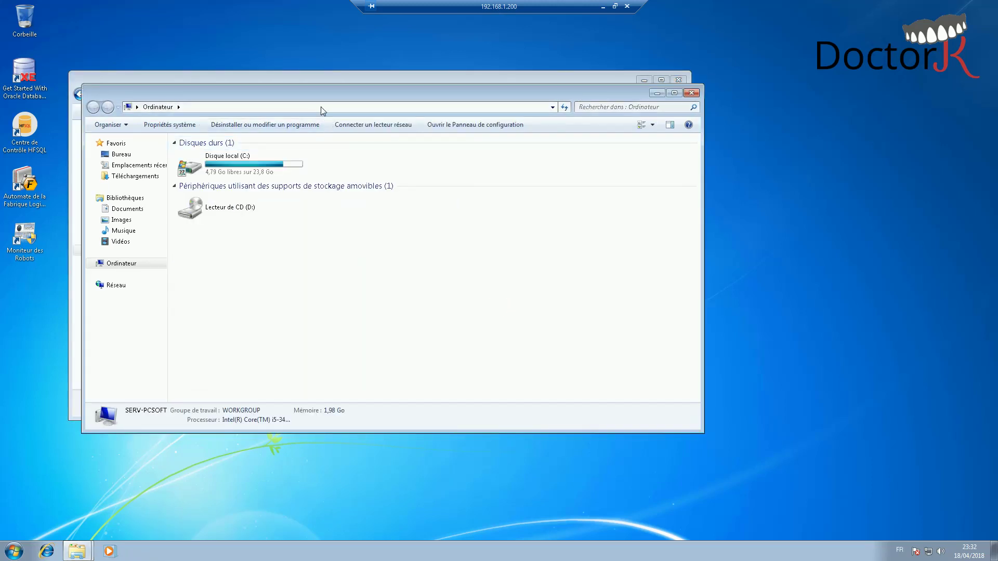
- Open the \\SERV-PCSOFT\Partage_ROBOT-SERV-PCSOFT share beside the Robot de Surveillance folder
{"action": "left_click", "coordinate": [320, 107]}
{"action": "key", "text": "ctrl+v"}
{"action": "key", "text": "ctrl+a"}
{"action": "type", "text": "\\S"}
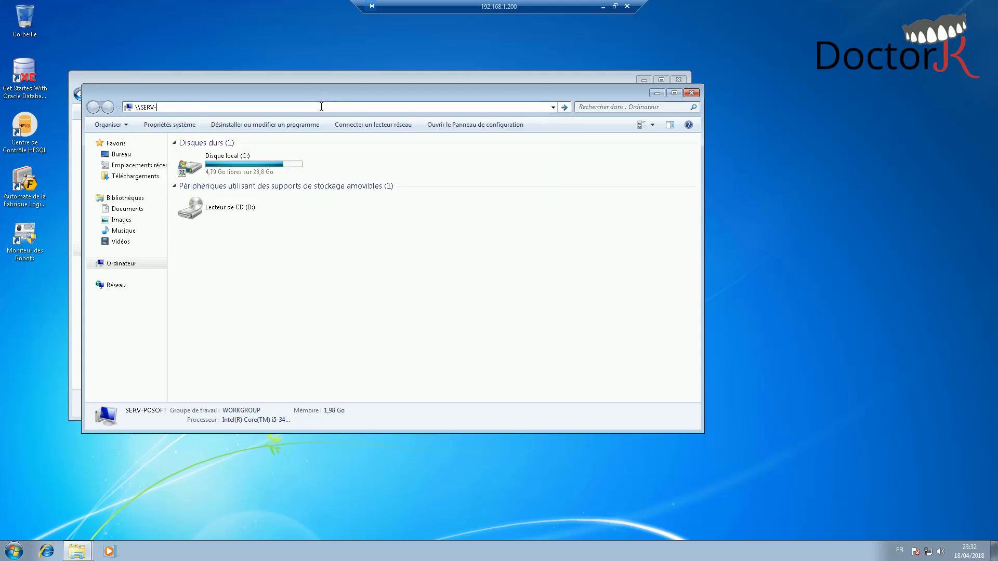
{"action": "type", "text": "ERV-PCSOFT"}
{"action": "key", "text": "Return"}
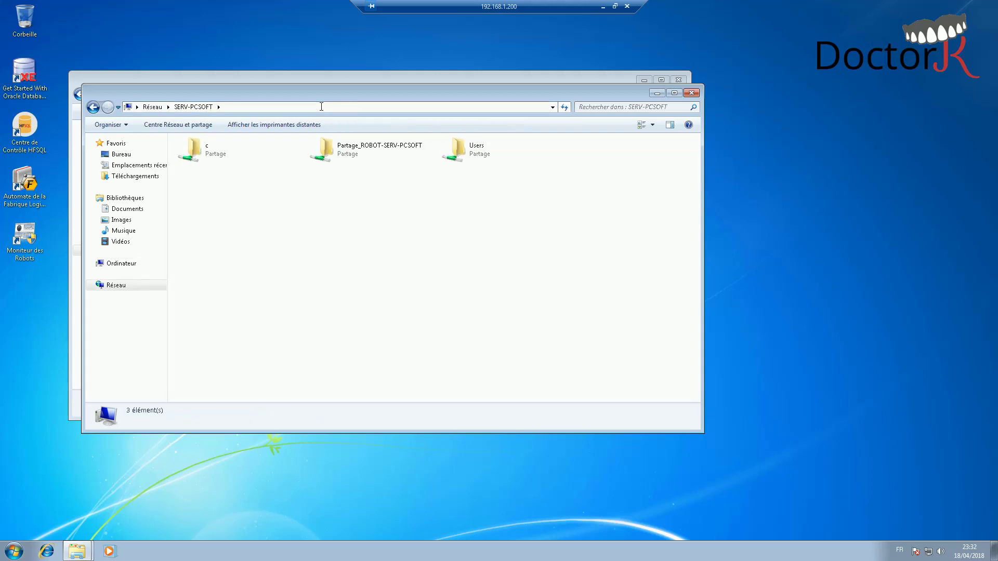
{"action": "double_click", "coordinate": [366, 151]}
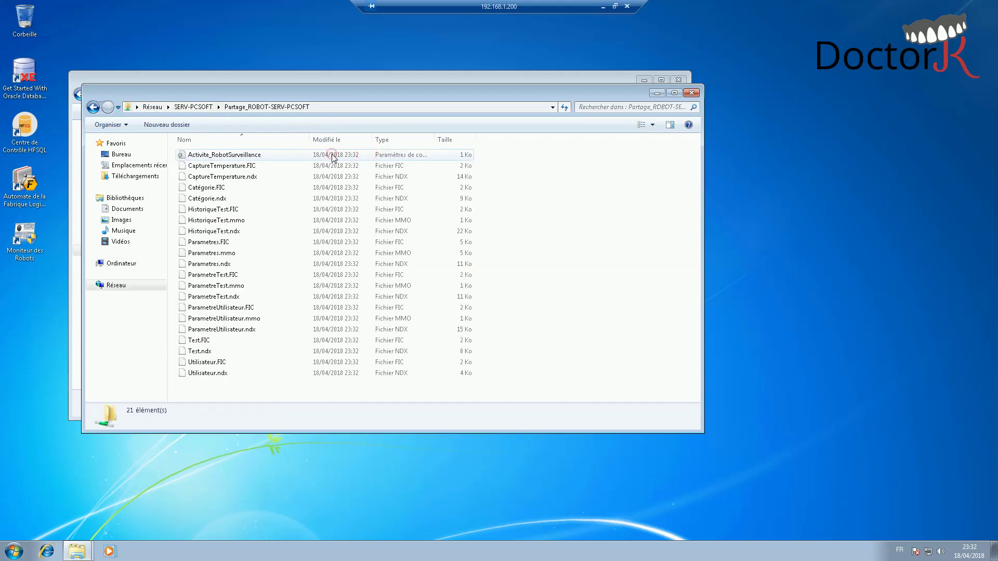
{"action": "left_click_drag", "start_coordinate": [329, 92], "coordinate": [531, 145]}
{"action": "left_click", "coordinate": [270, 207]}
{"action": "left_click", "coordinate": [255, 198]}
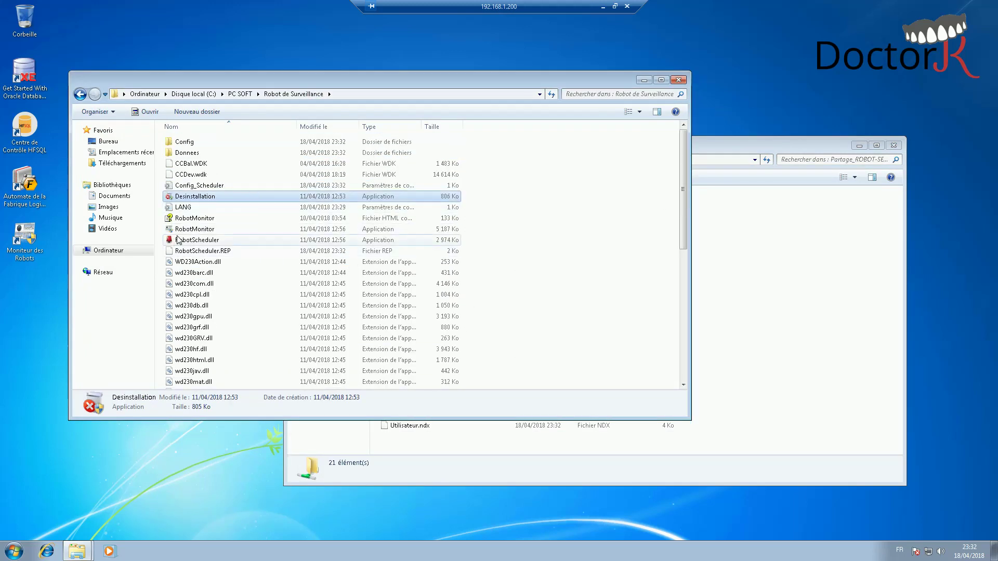
- Launch the robot monitor and add the robot located at \\SERV-PCSOFT\Partage_ROBOT-SERV-PCSOFT
{"action": "double_click", "coordinate": [24, 242]}
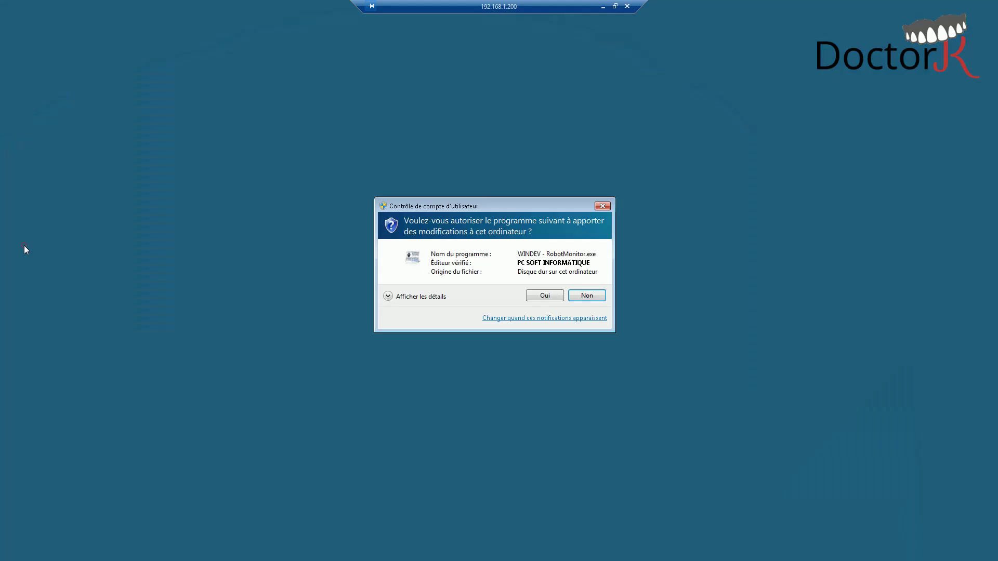
{"action": "left_click", "coordinate": [535, 295]}
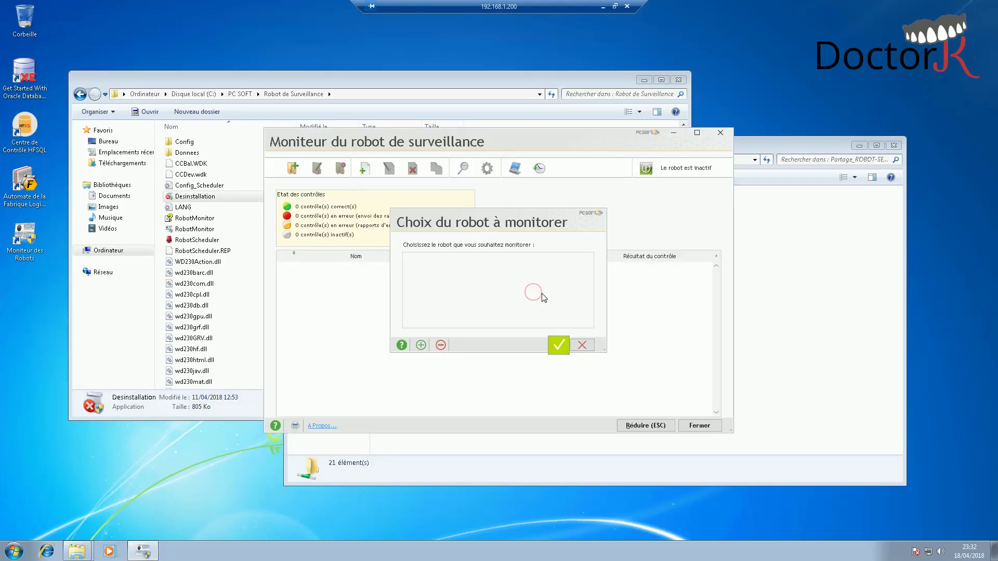
{"action": "left_click", "coordinate": [421, 345]}
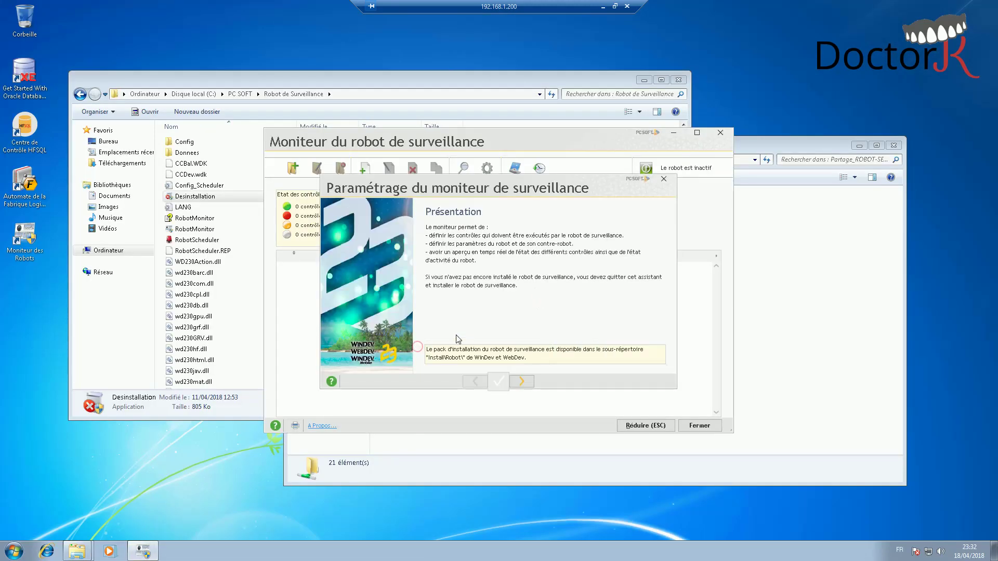
{"action": "left_click", "coordinate": [524, 380]}
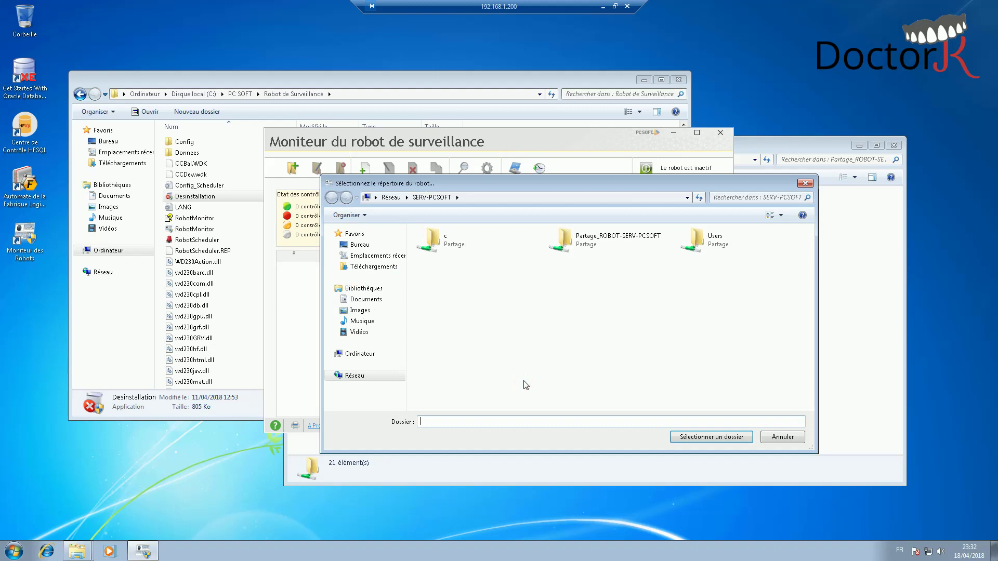
{"action": "left_click", "coordinate": [593, 244]}
{"action": "double_click", "coordinate": [592, 244]}
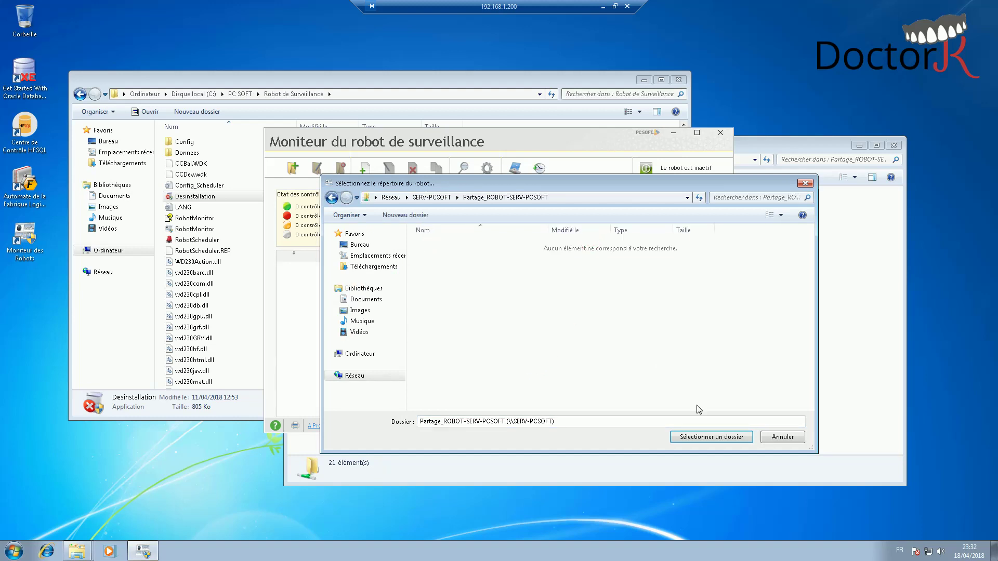
{"action": "left_click", "coordinate": [711, 437]}
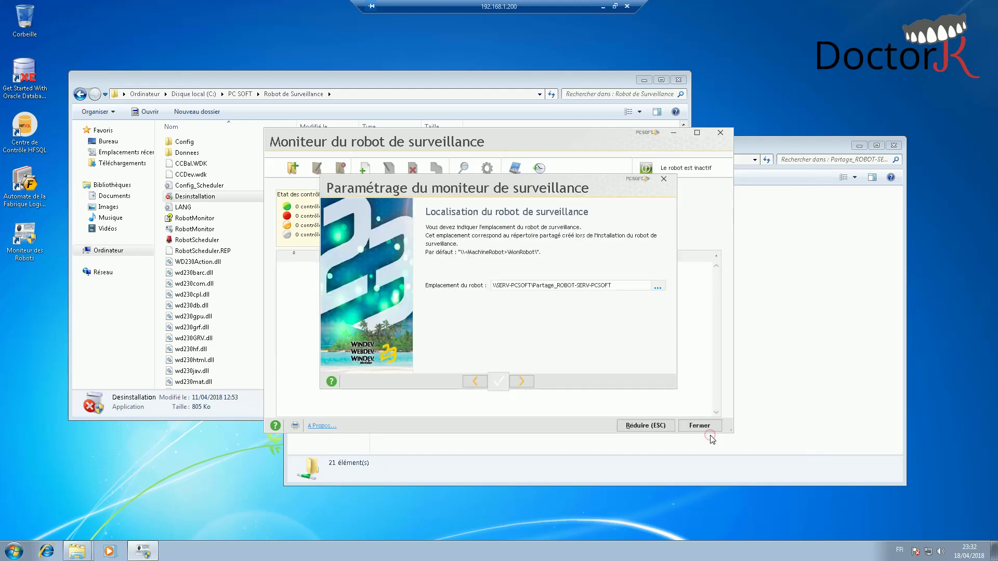
- Test the sound and visual alerts, keep only the visual alert, and finish the monitor setup
{"action": "left_click", "coordinate": [521, 382]}
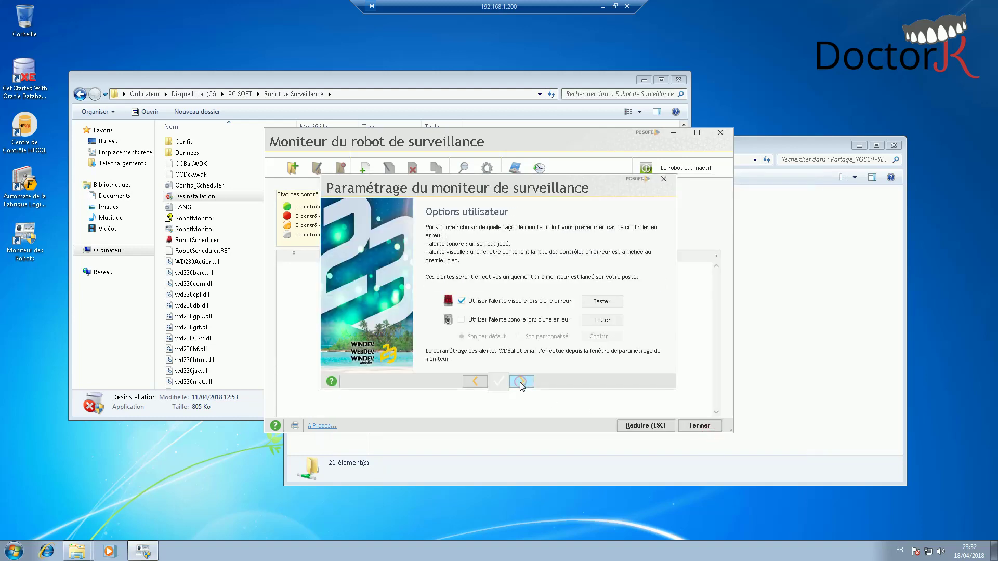
{"action": "left_click", "coordinate": [489, 322]}
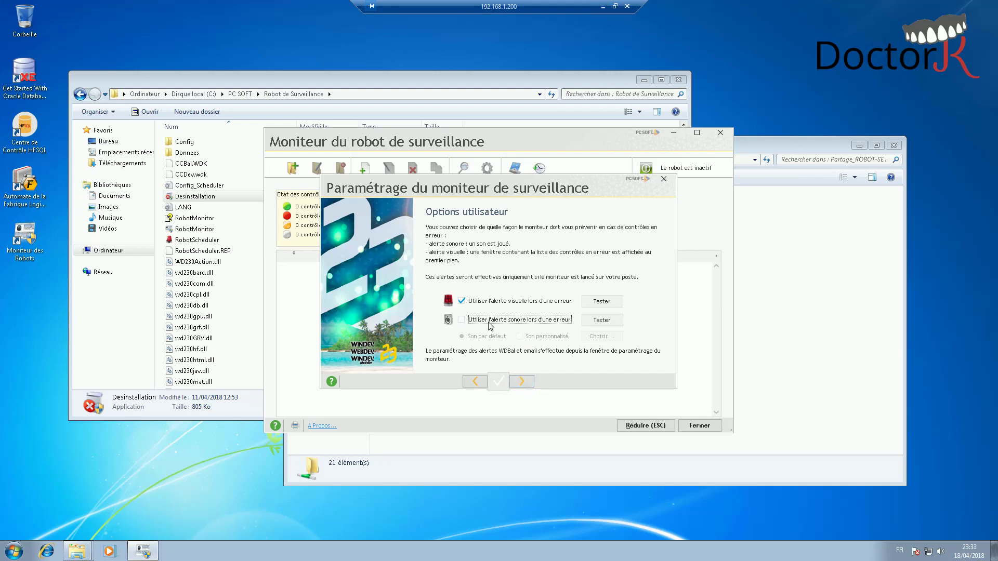
{"action": "left_click", "coordinate": [598, 322]}
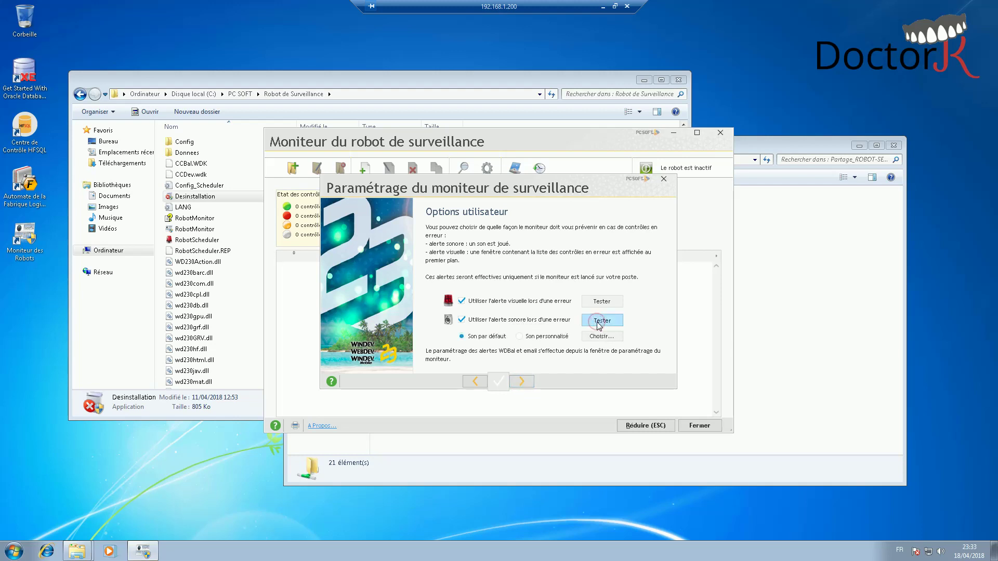
{"action": "left_click", "coordinate": [479, 316]}
{"action": "left_click", "coordinate": [459, 321]}
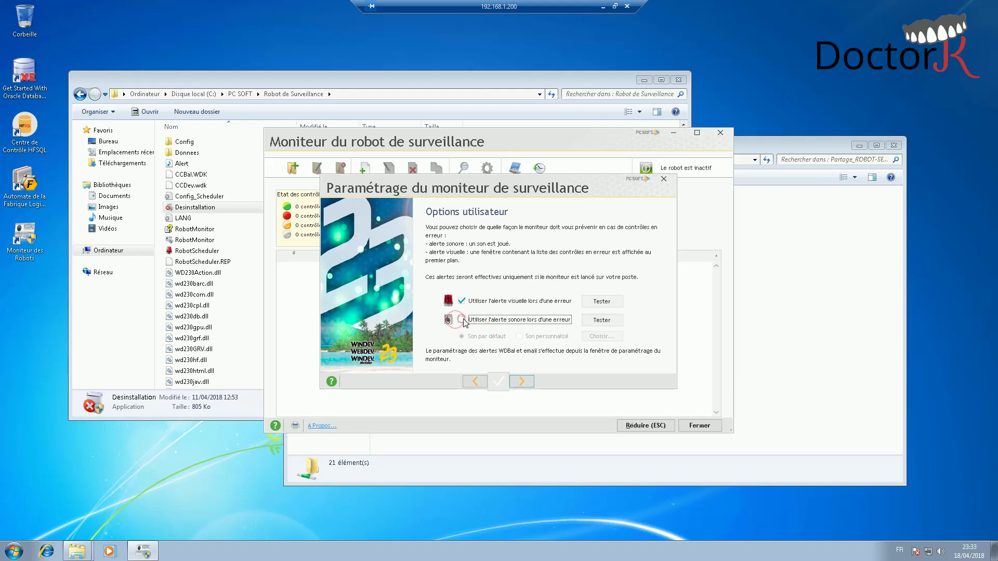
{"action": "left_click", "coordinate": [596, 303]}
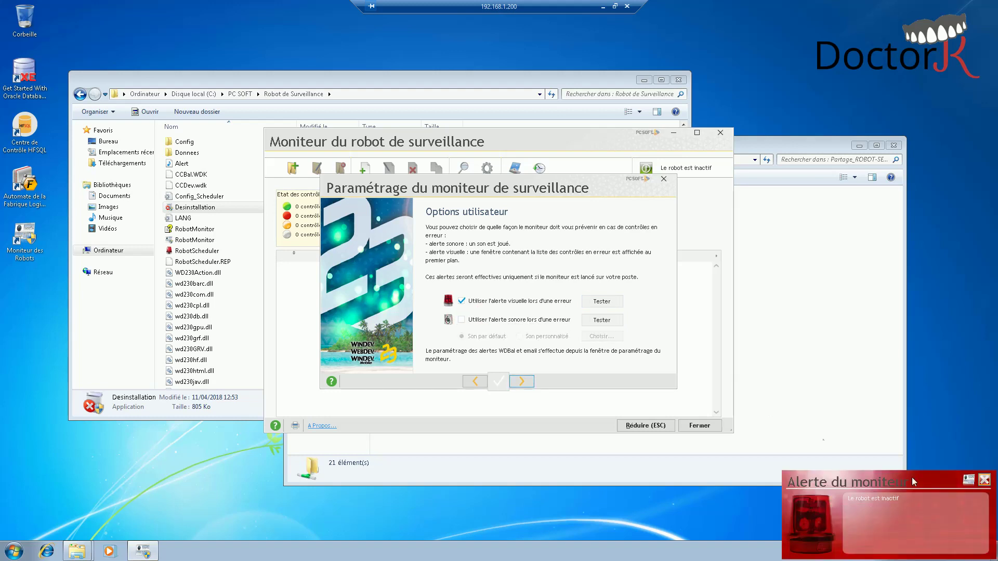
{"action": "left_click", "coordinate": [989, 477]}
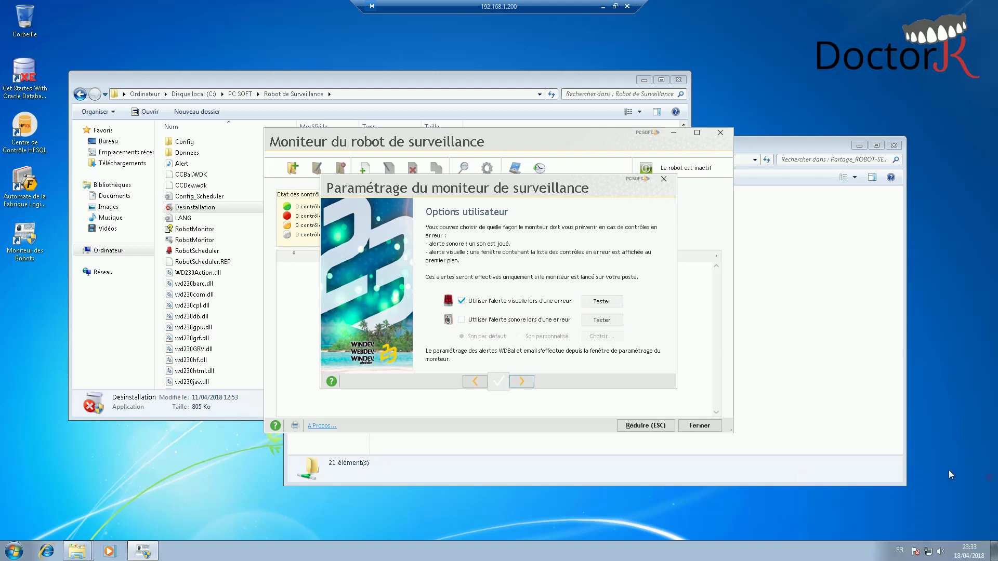
{"action": "left_click", "coordinate": [523, 381]}
{"action": "left_click", "coordinate": [526, 383]}
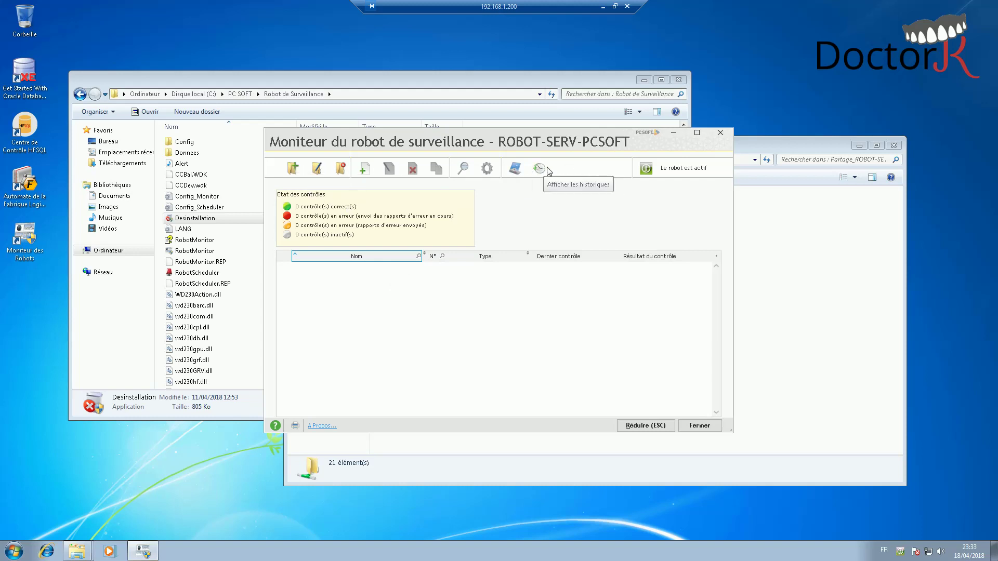
- Open the surveillance robot's Email settings and test the SMTP connection, which fails
{"action": "left_click", "coordinate": [516, 169]}
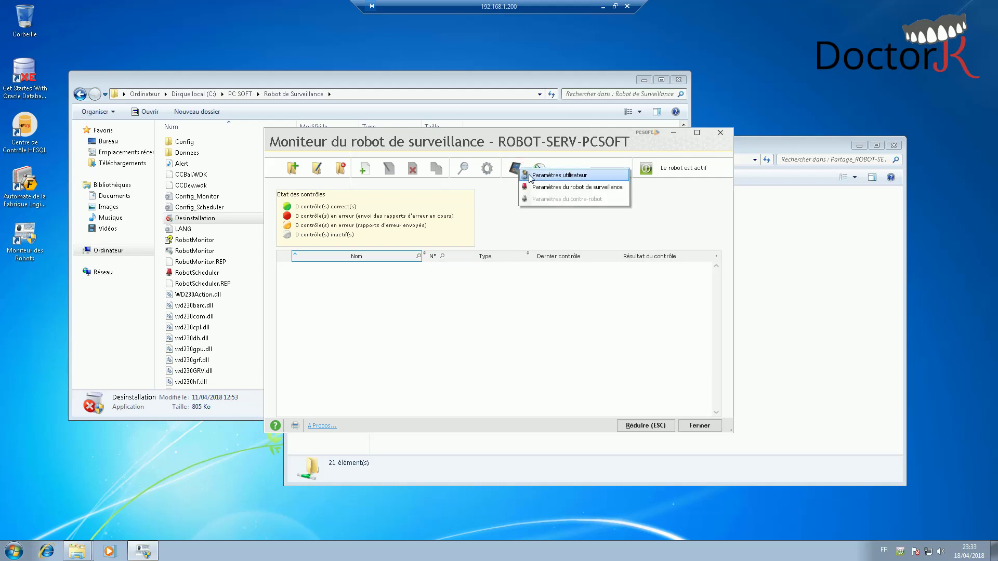
{"action": "left_click", "coordinate": [542, 187]}
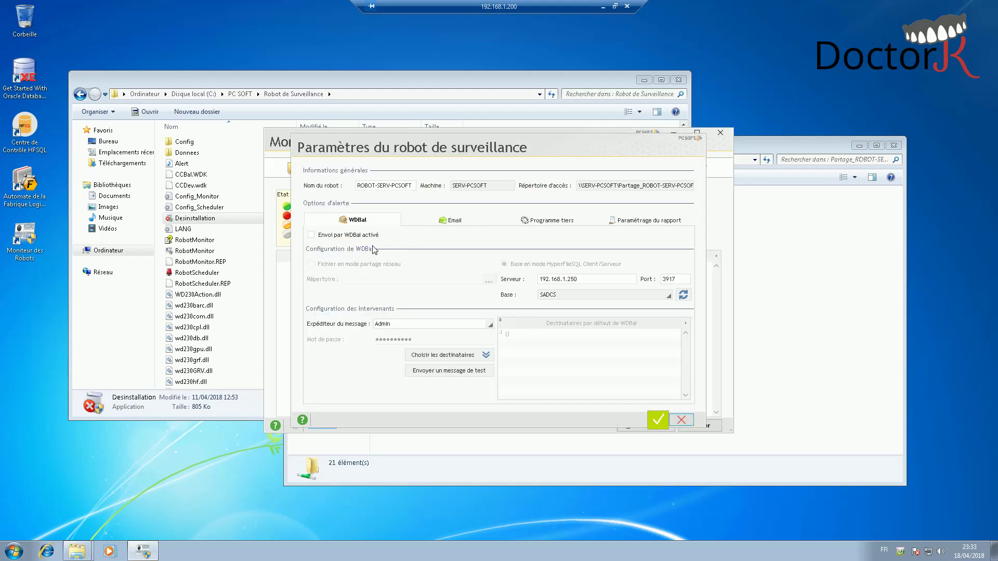
{"action": "left_click", "coordinate": [429, 223]}
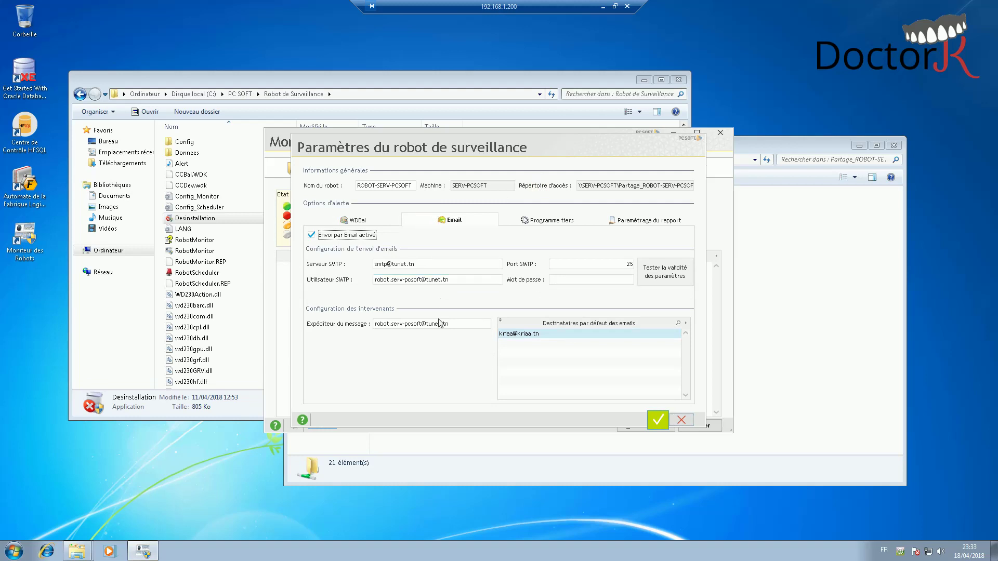
{"action": "left_click", "coordinate": [655, 272]}
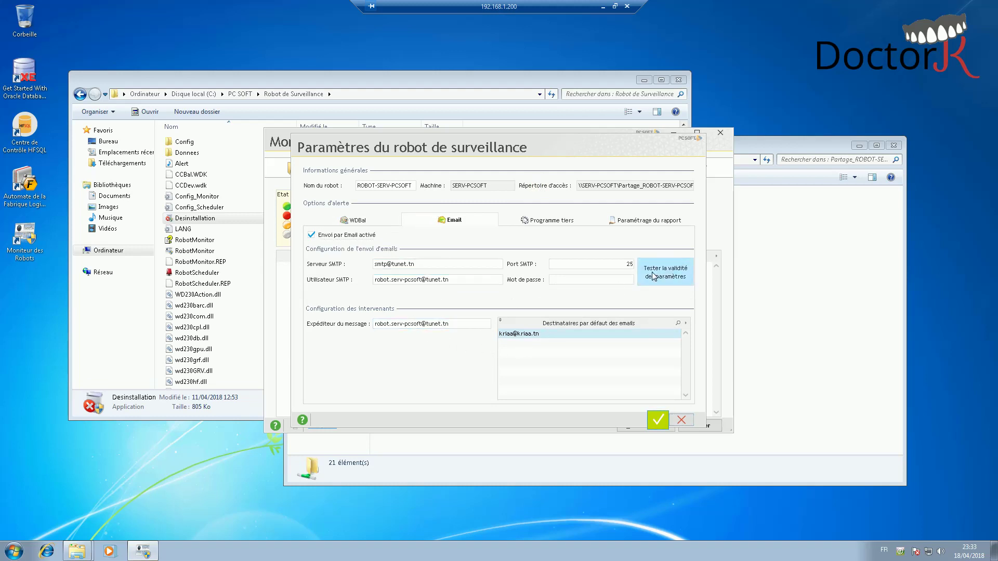
{"action": "left_click", "coordinate": [499, 306]}
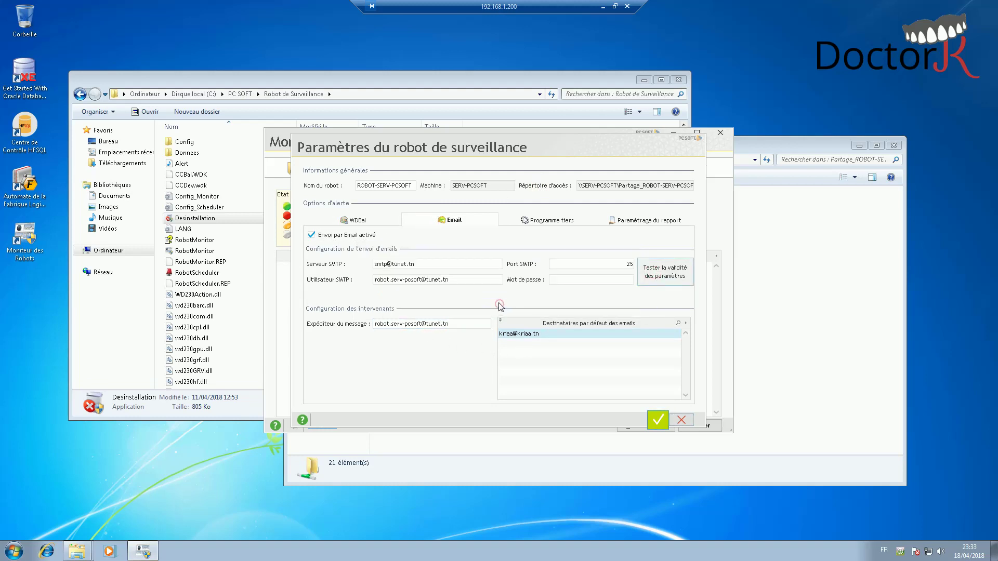
- Correct the SMTP server to smtp.tunet.tn, retest successfully, and save the robot settings
{"action": "left_click", "coordinate": [453, 279]}
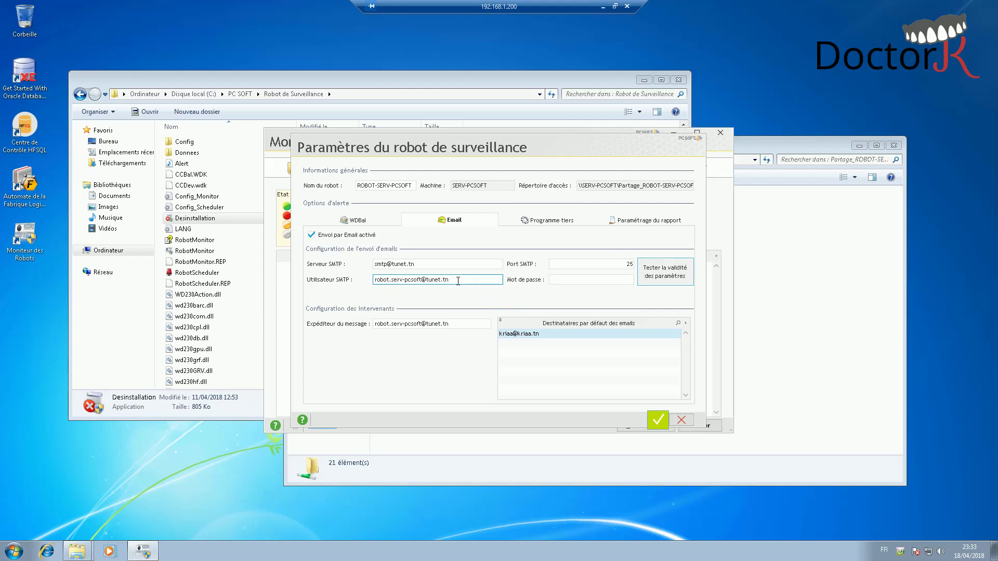
{"action": "double_click", "coordinate": [419, 280]}
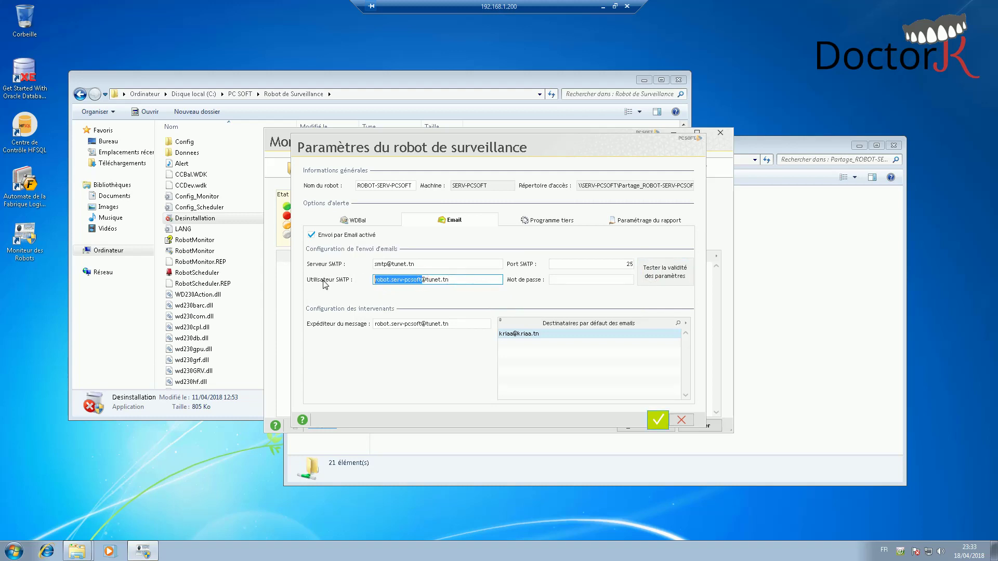
{"action": "left_click", "coordinate": [385, 323]}
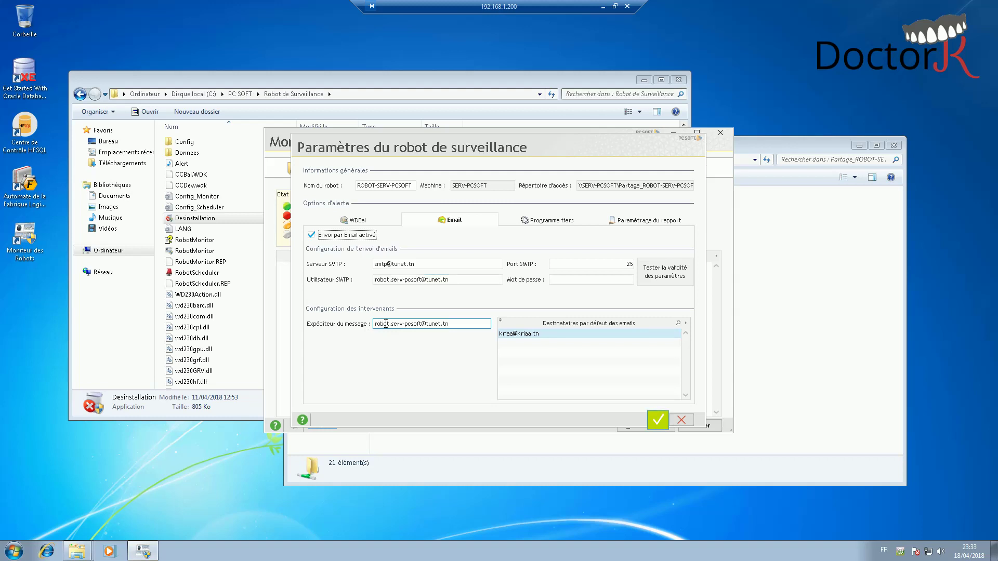
{"action": "key", "text": "shift+Tab"}
{"action": "key", "text": "shift+Tab"}
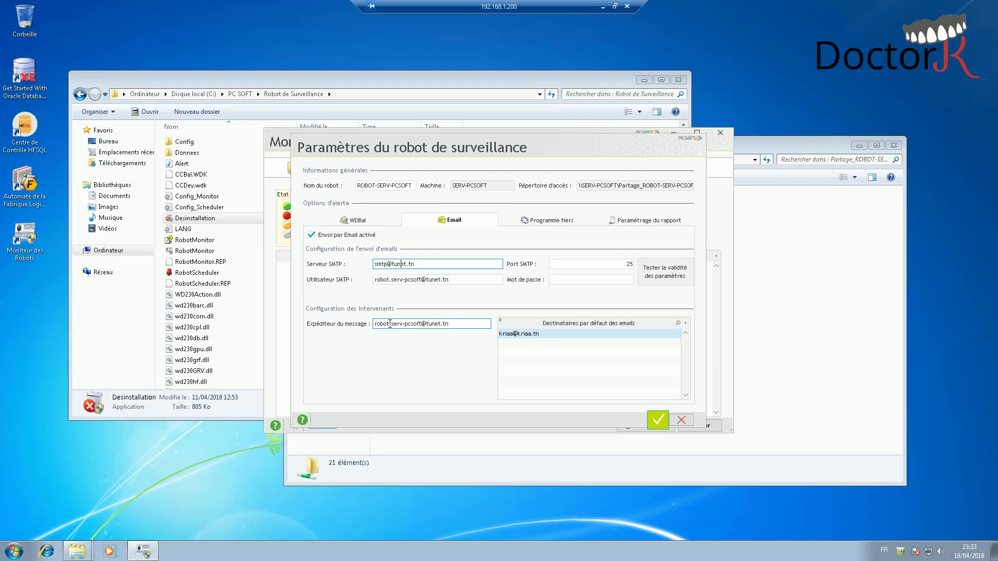
{"action": "type", "text": "."}
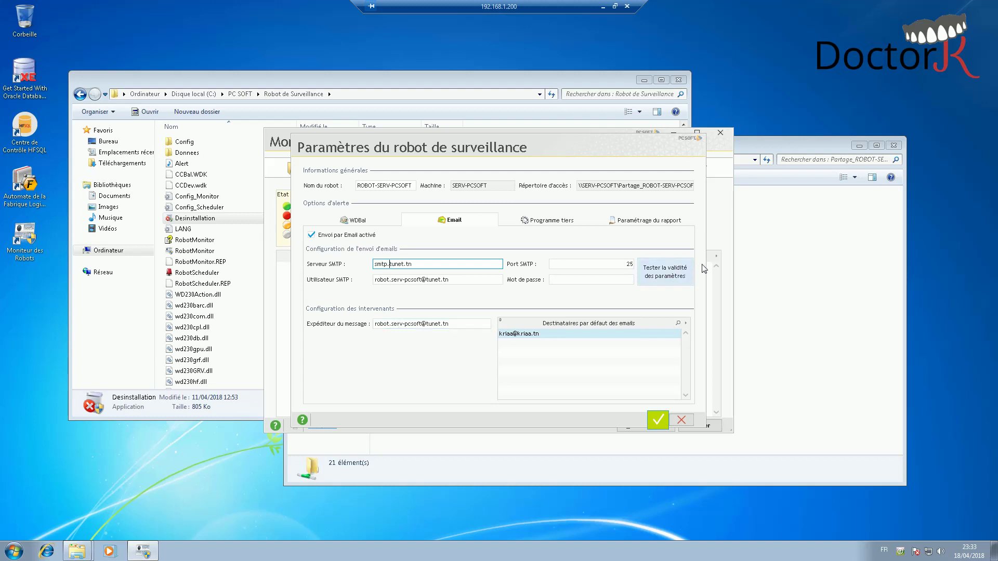
{"action": "left_click", "coordinate": [670, 266]}
{"action": "left_click", "coordinate": [493, 303]}
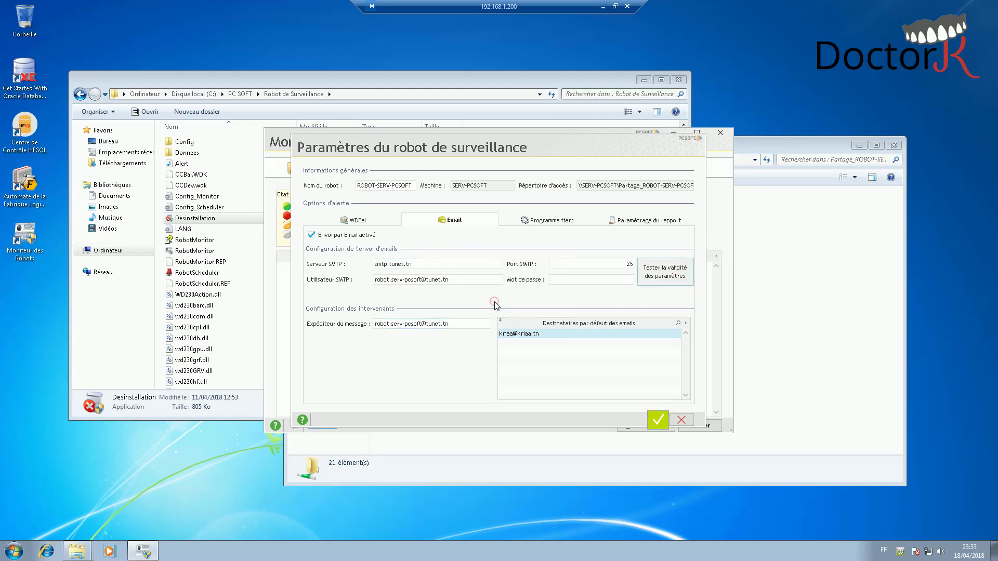
{"action": "left_click", "coordinate": [571, 221]}
{"action": "left_click", "coordinate": [633, 221]}
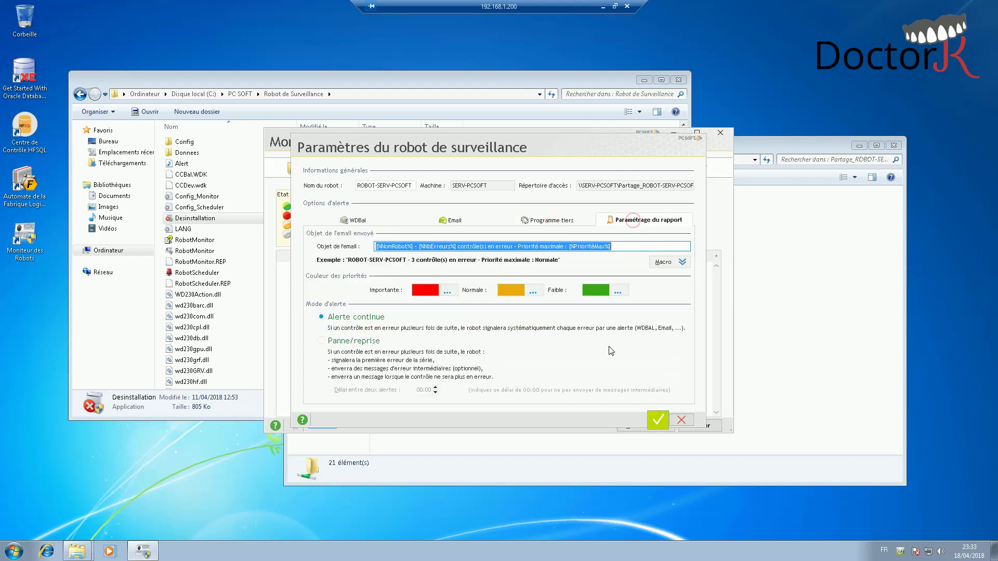
{"action": "left_click", "coordinate": [656, 419]}
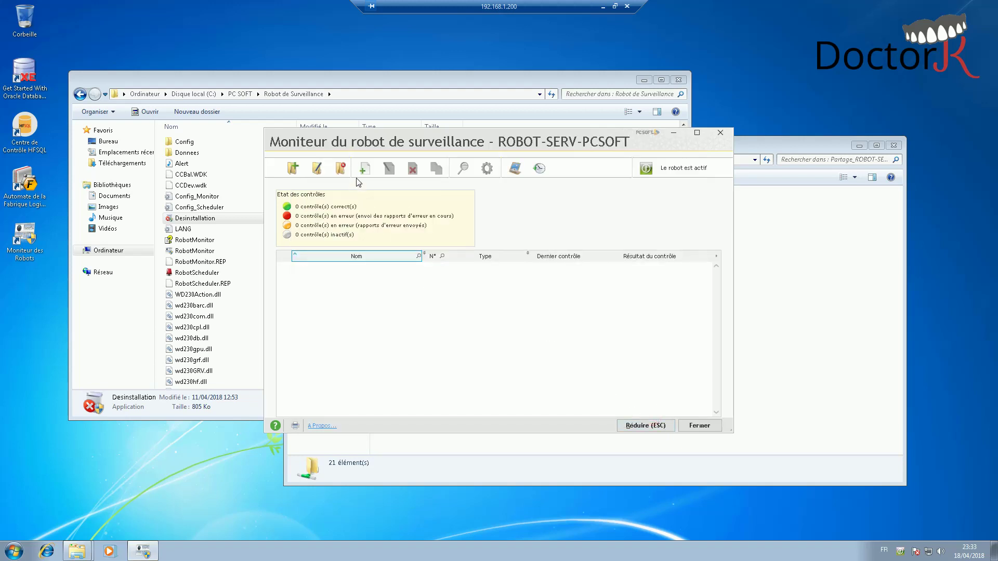
- Create the PORT-RESEAU and BASE DE DONNEES control categories
{"action": "left_click", "coordinate": [367, 169]}
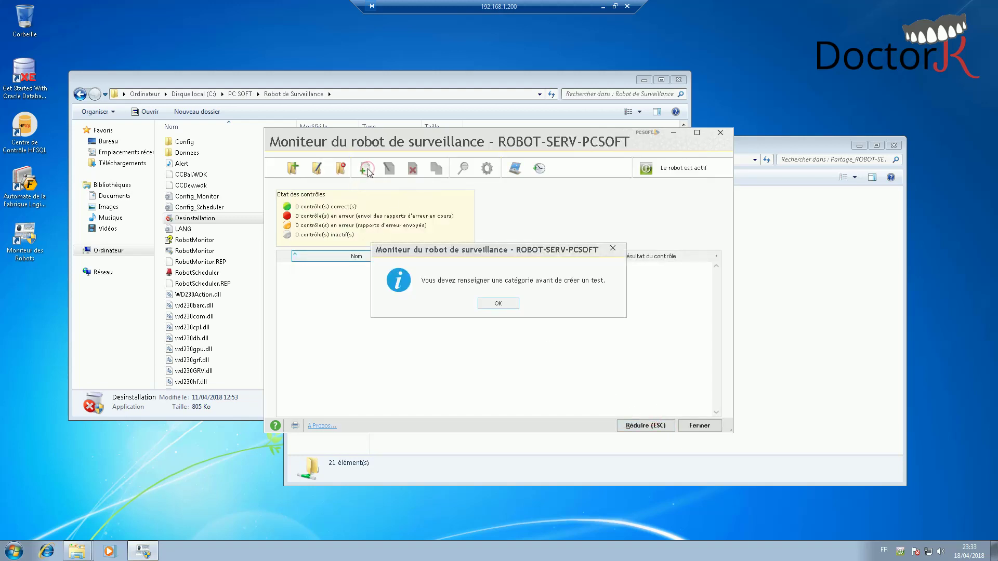
{"action": "left_click", "coordinate": [498, 303]}
{"action": "left_click", "coordinate": [294, 168]}
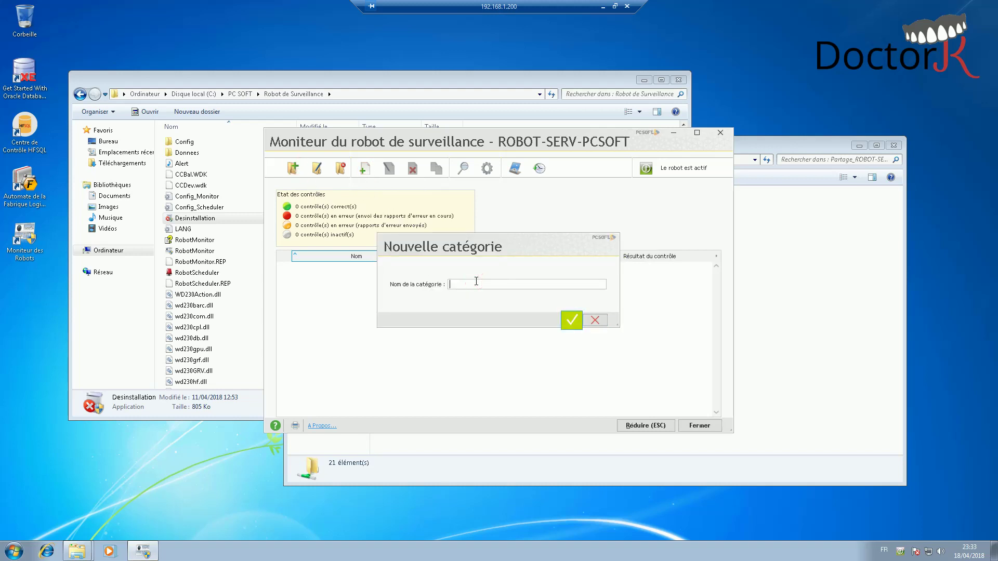
{"action": "type", "text": "PORT-RESEAU"}
{"action": "key", "text": "Return"}
{"action": "left_click", "coordinate": [293, 168]}
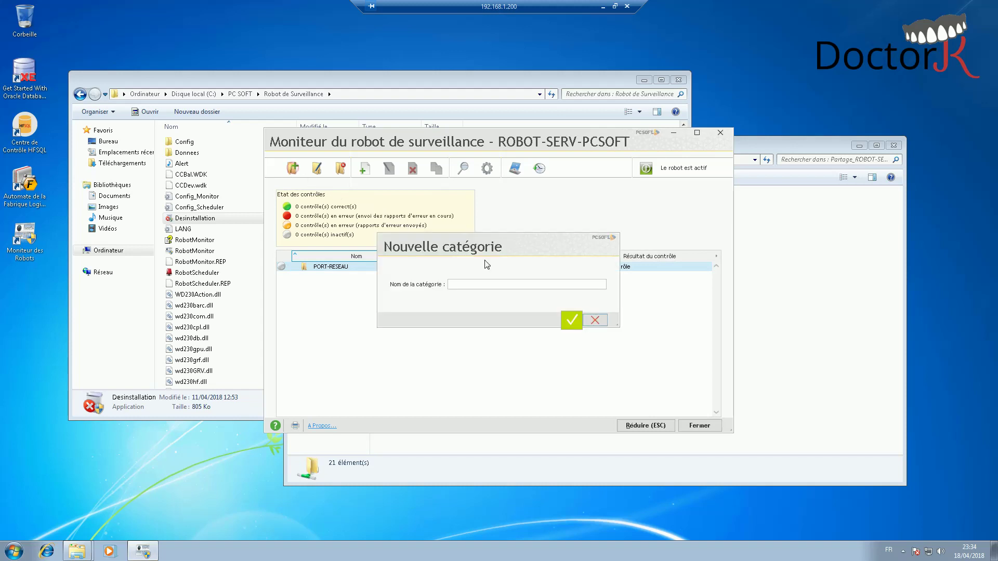
{"action": "type", "text": "BASE-DE-DON"}
{"action": "key", "text": "ctrl+a"}
{"action": "type", "text": "BASE"}
{"action": "key", "text": "Return"}
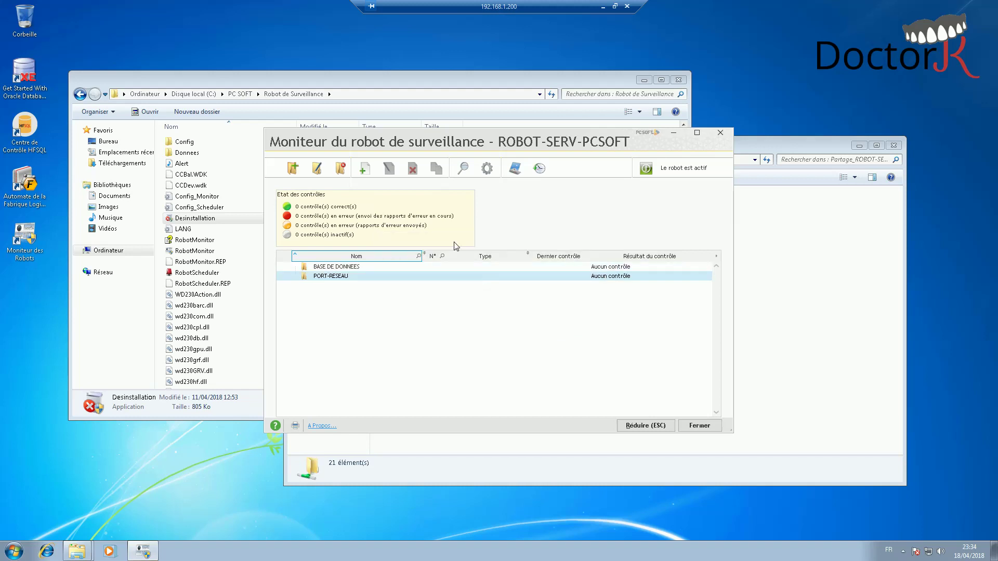
- Add the SITEWEB and SERVICE-DAEMON categories, then start a new control under PORT-RESEAU
{"action": "left_click", "coordinate": [293, 168]}
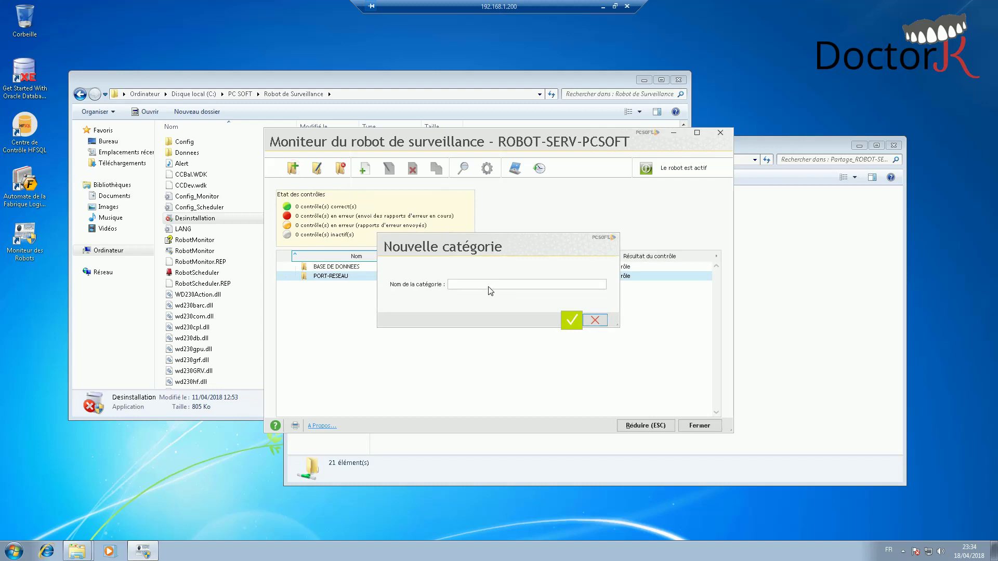
{"action": "type", "text": "SITEWEB"}
{"action": "key", "text": "Return"}
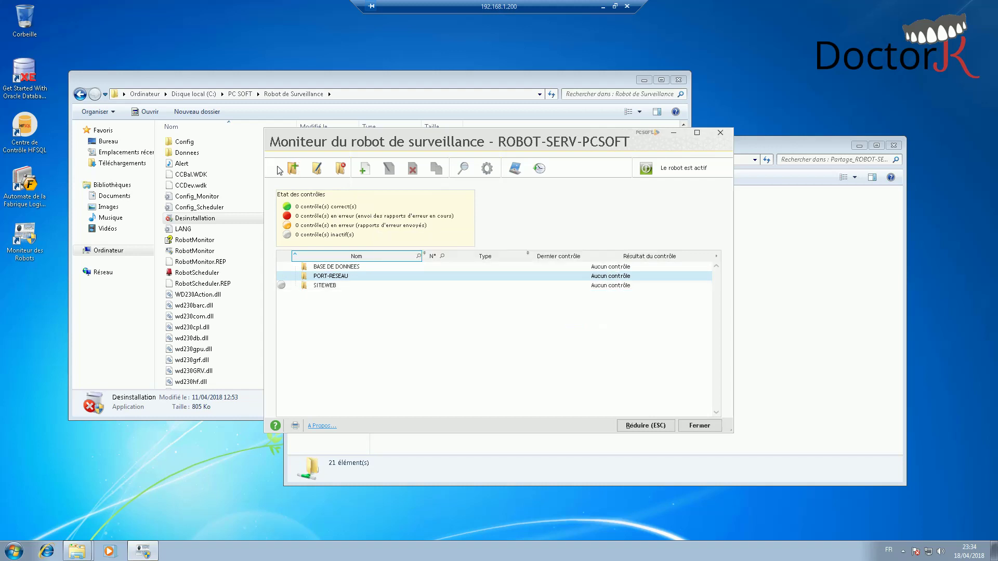
{"action": "left_click", "coordinate": [293, 168]}
{"action": "left_click", "coordinate": [486, 286]}
{"action": "type", "text": "S"}
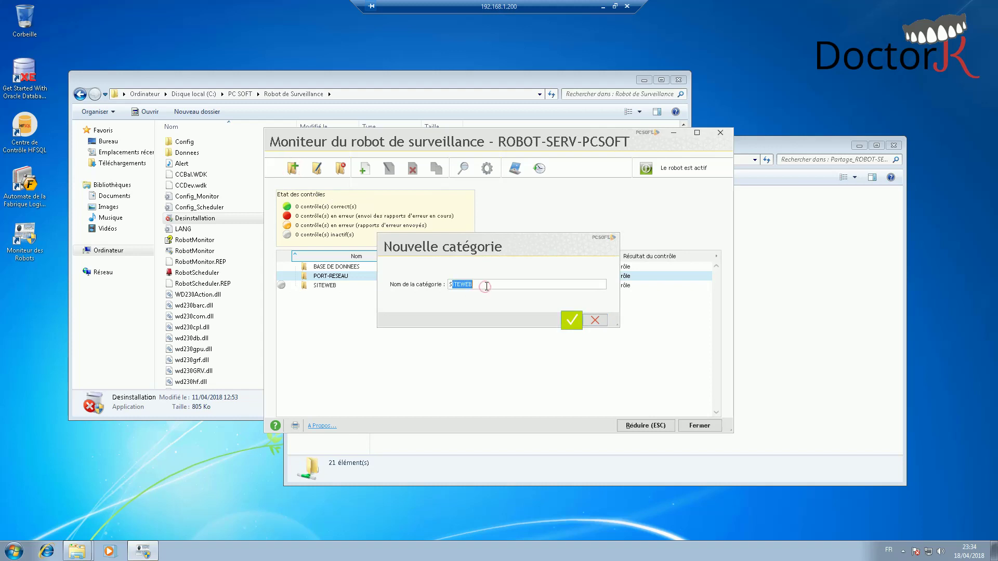
{"action": "type", "text": "ERVICE-DAEMON"}
{"action": "key", "text": "Return"}
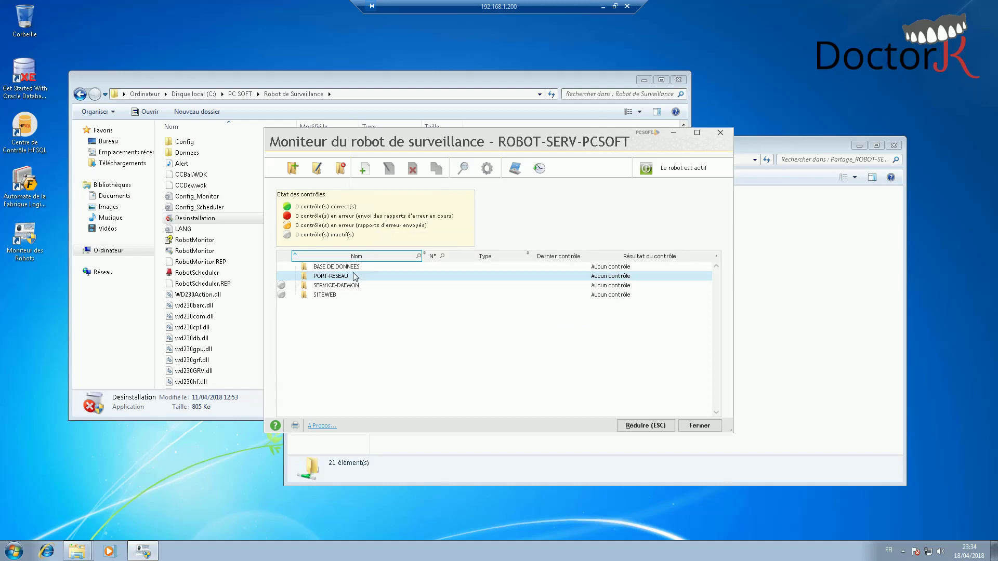
{"action": "left_click", "coordinate": [333, 286]}
{"action": "left_click", "coordinate": [333, 276]}
{"action": "left_click", "coordinate": [364, 168]}
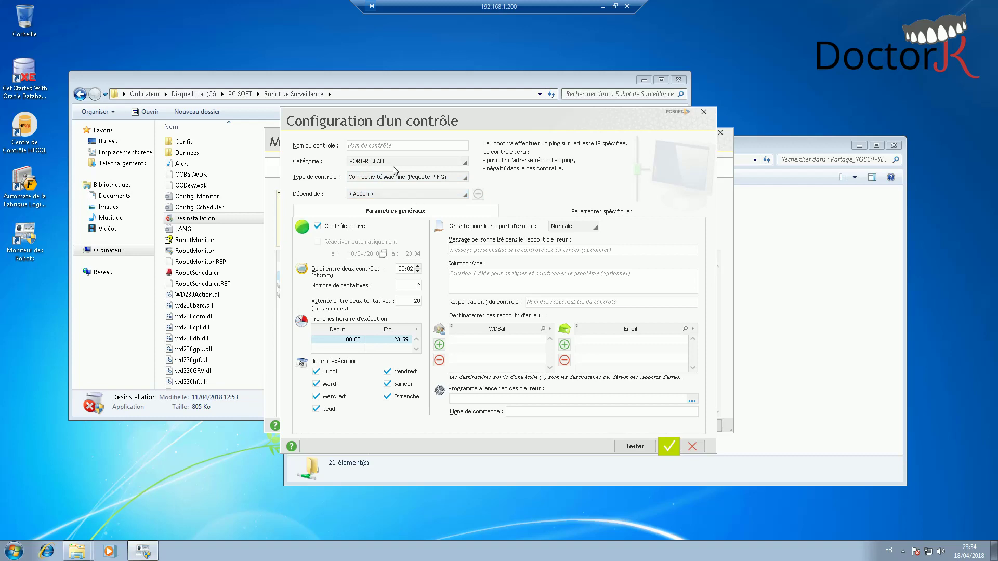
- Rename the control to Contrôle Port HFSQL and make it an HFSQL Client/Server connectivity check
{"action": "left_click", "coordinate": [378, 144]}
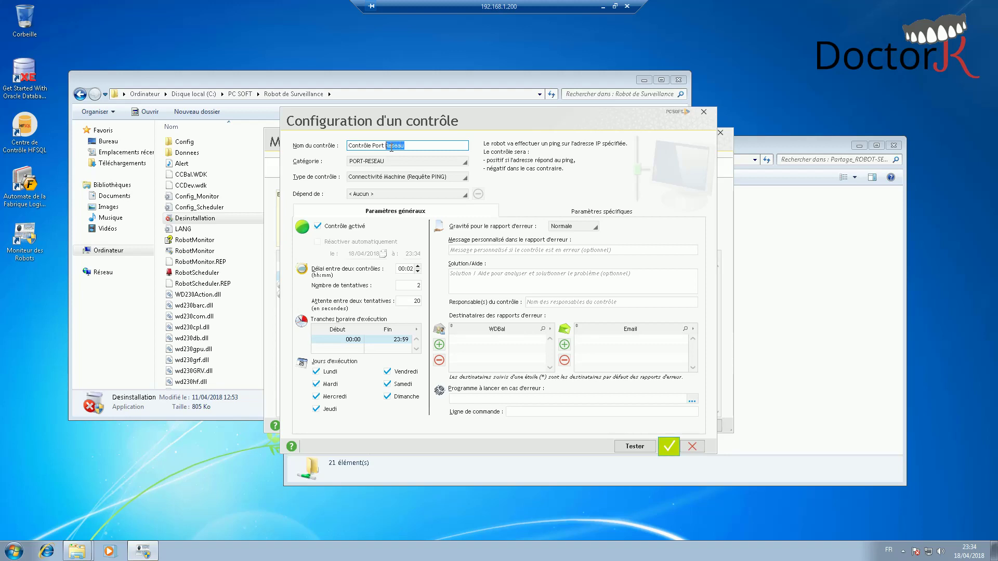
{"action": "type", "text": "HFSQL"}
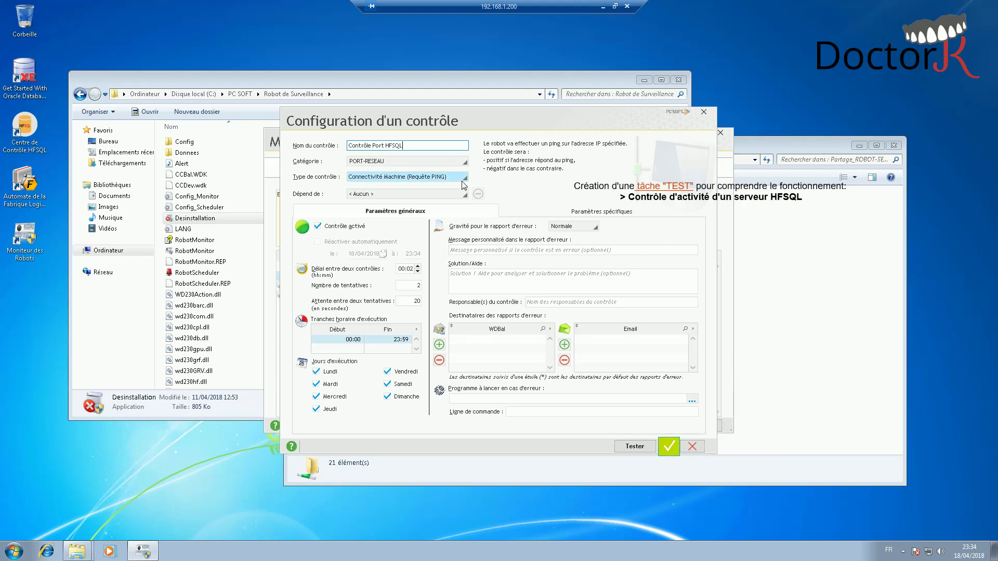
{"action": "left_click", "coordinate": [427, 178]}
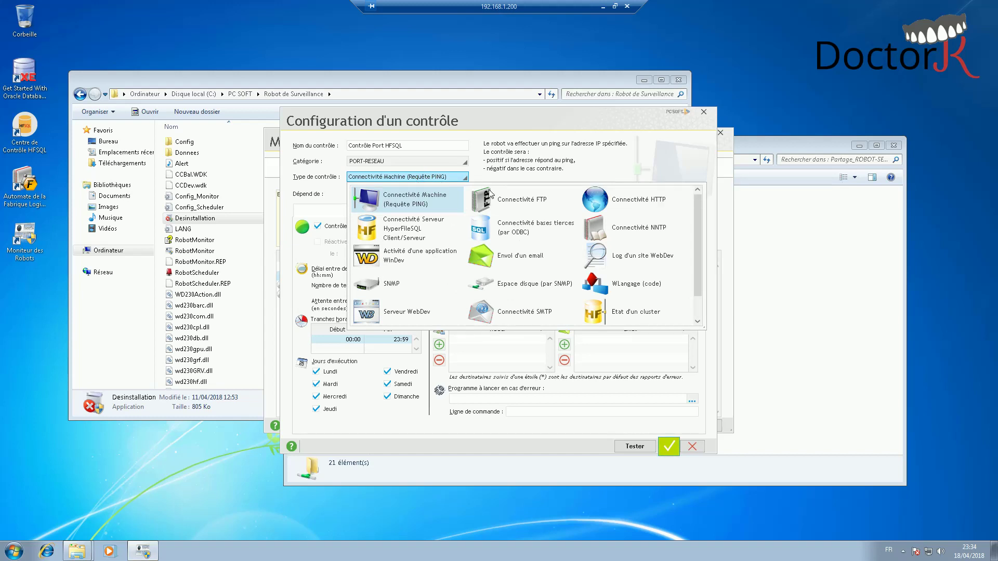
{"action": "scroll", "coordinate": [535, 229], "scroll_direction": "down", "scroll_amount": 1}
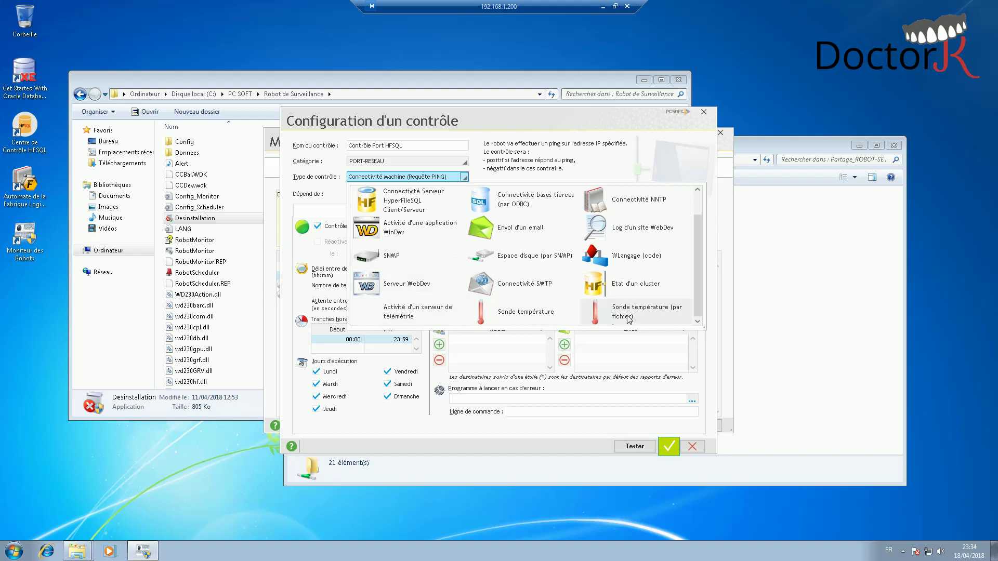
{"action": "left_click_drag", "start_coordinate": [694, 294], "coordinate": [691, 275]}
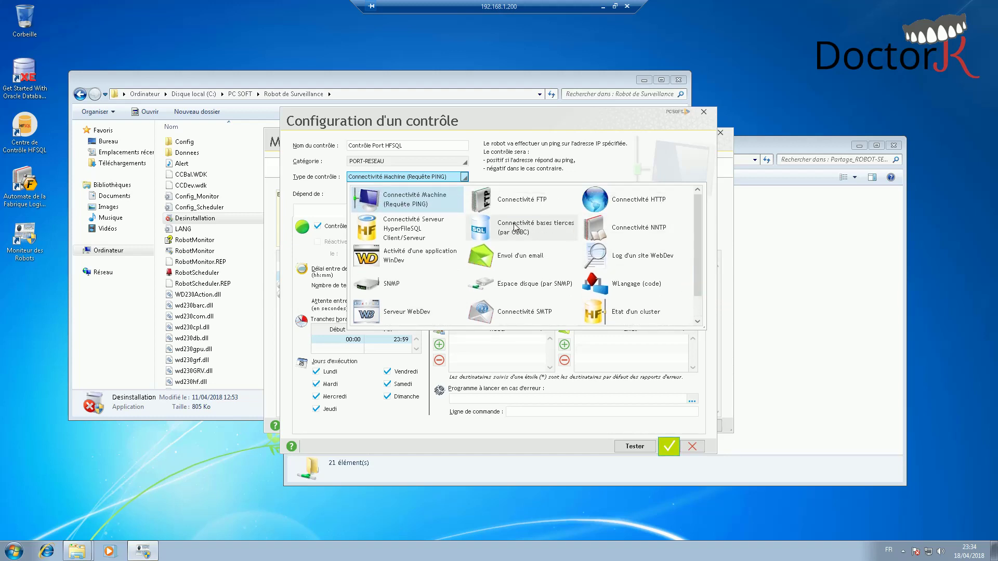
{"action": "left_click", "coordinate": [401, 230]}
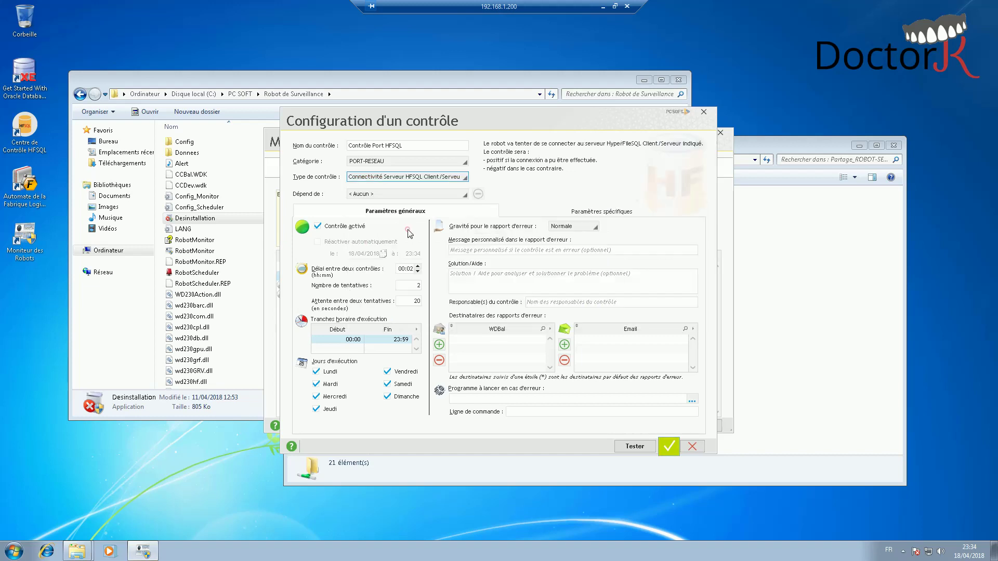
- Leave the dependency unset and set the delay between checks to 00:30
{"action": "left_click", "coordinate": [429, 195]}
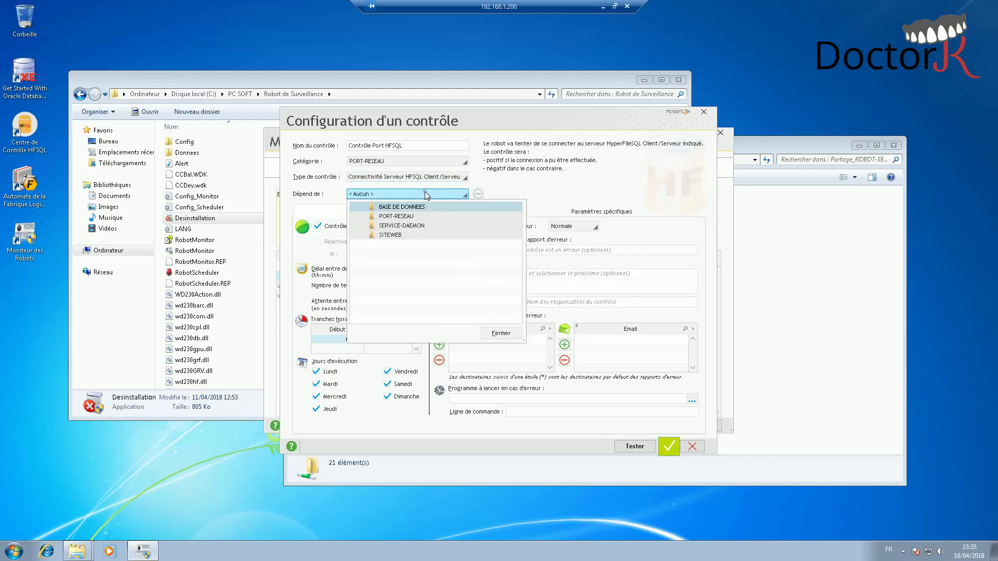
{"action": "left_click", "coordinate": [401, 217]}
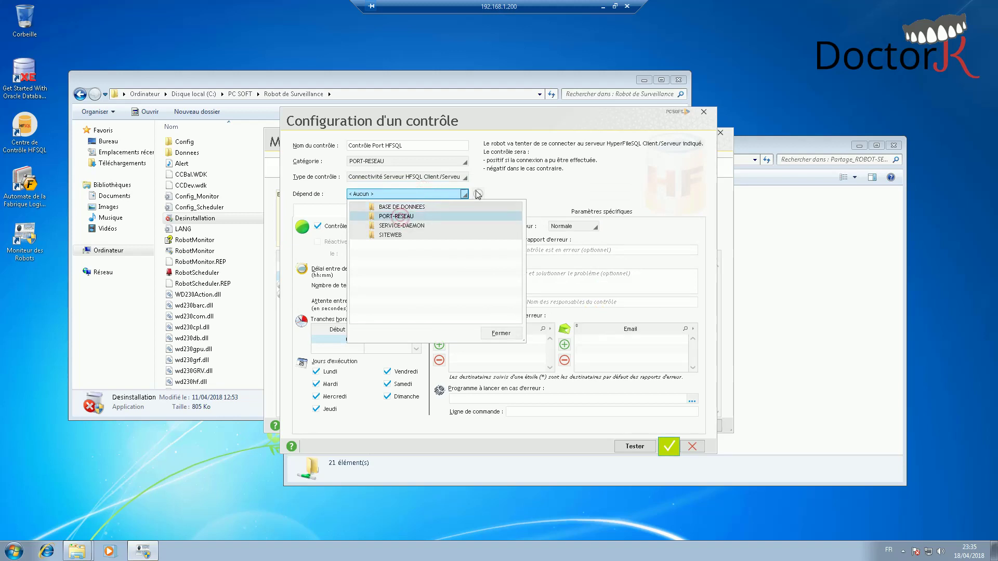
{"action": "left_click", "coordinate": [501, 333]}
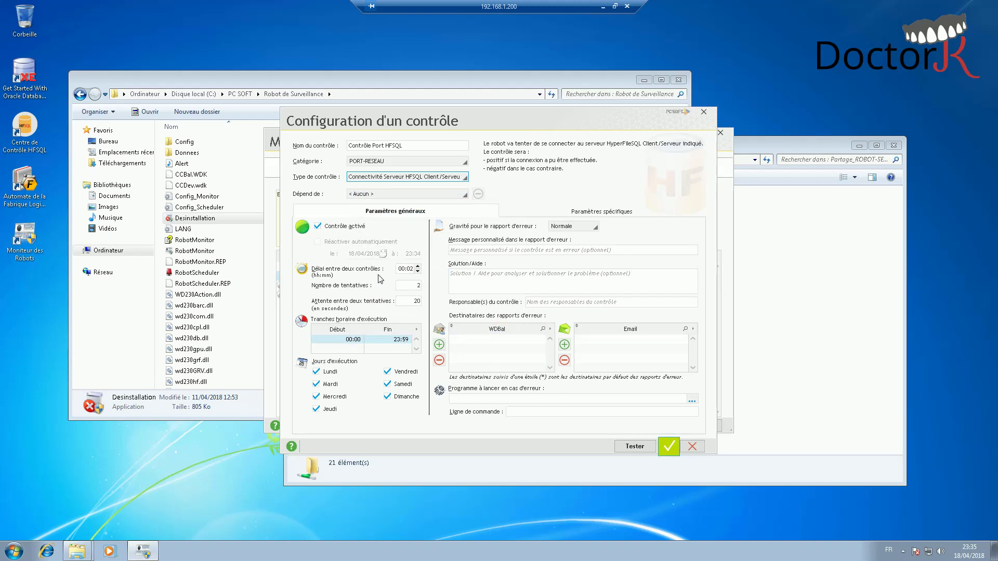
{"action": "left_click", "coordinate": [402, 269]}
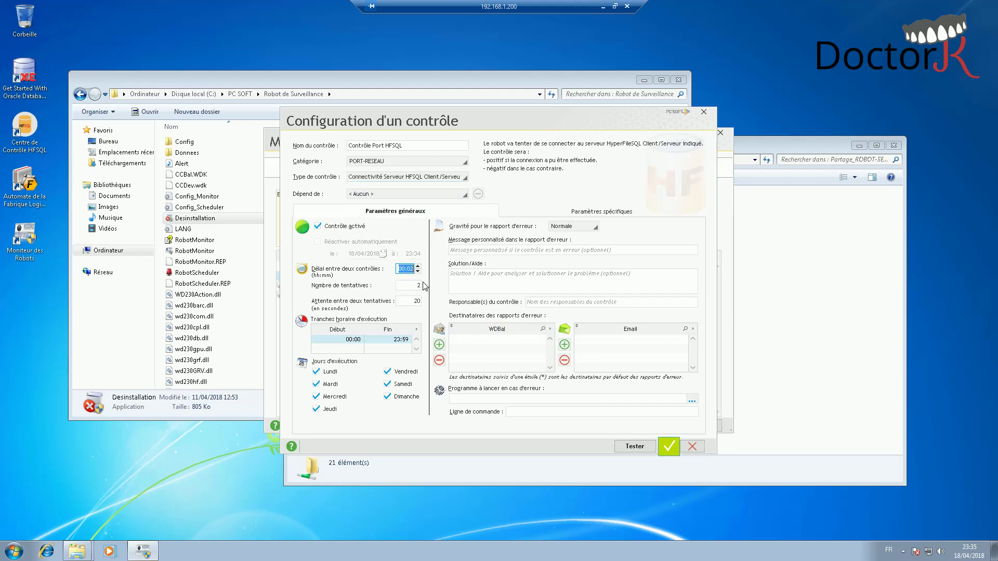
{"action": "type", "text": "00:30"}
{"action": "key", "text": "Tab"}
- Set severity to Importante and error message to 'Serveur HFSQL inaccessible sur SERV-PCSOFT'
{"action": "left_click", "coordinate": [586, 230]}
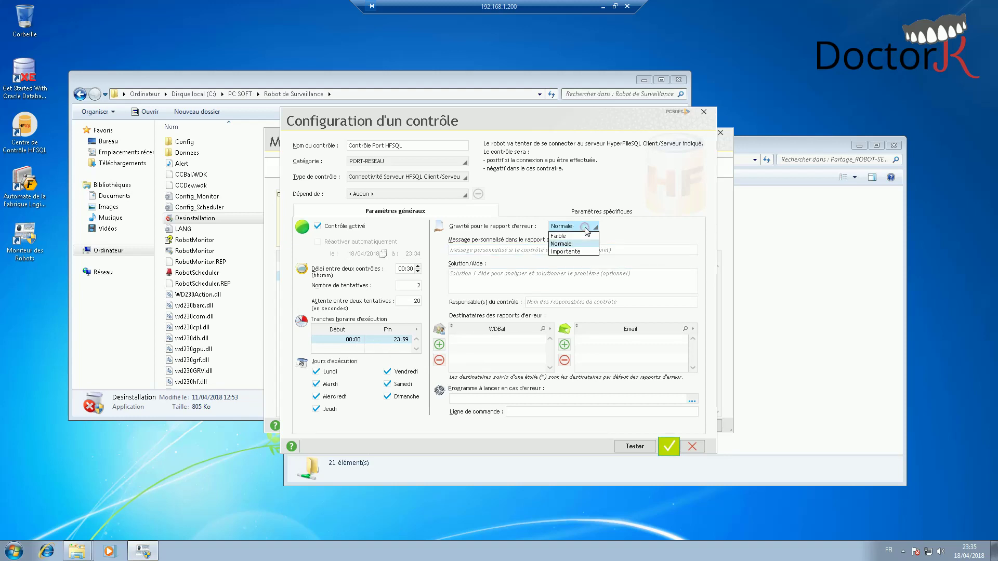
{"action": "left_click", "coordinate": [570, 251]}
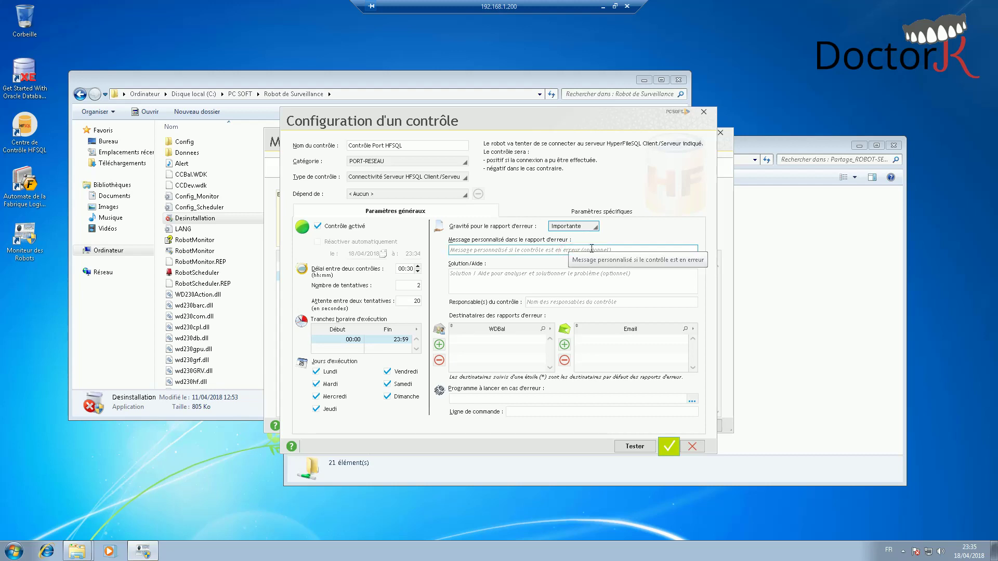
{"action": "left_click", "coordinate": [637, 250]}
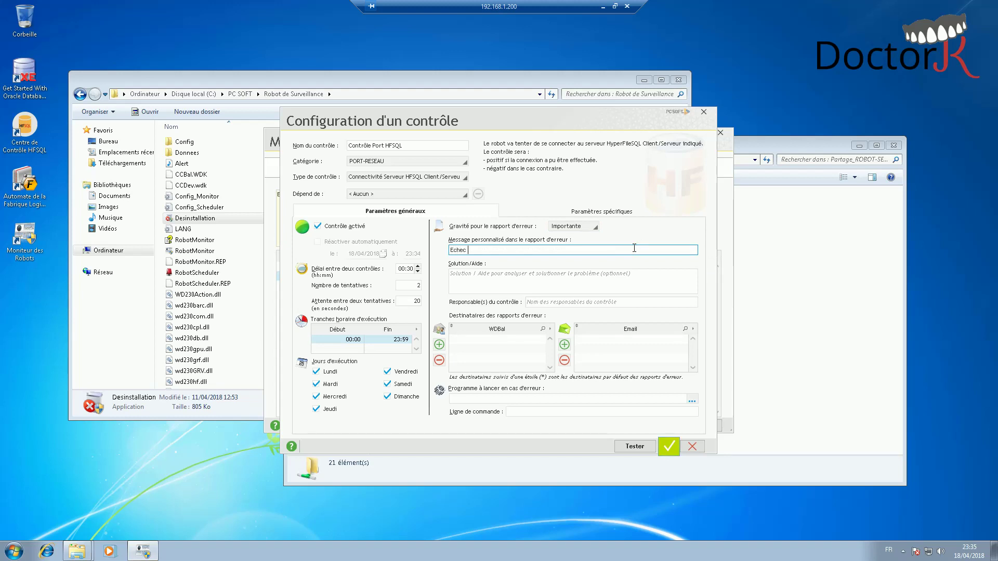
{"action": "double_click", "coordinate": [634, 248]}
{"action": "type", "text": "Conn"}
{"action": "key", "text": "BackSpace"}
{"action": "key", "text": "BackSpace"}
{"action": "key", "text": "BackSpace"}
{"action": "key", "text": "BackSpace"}
{"action": "type", "text": "Serveur HFSQL"}
- Write four numbered help steps: connect to SERV-PCSOFT, check, restart and test the HFSQL server
{"action": "left_click", "coordinate": [597, 275]}
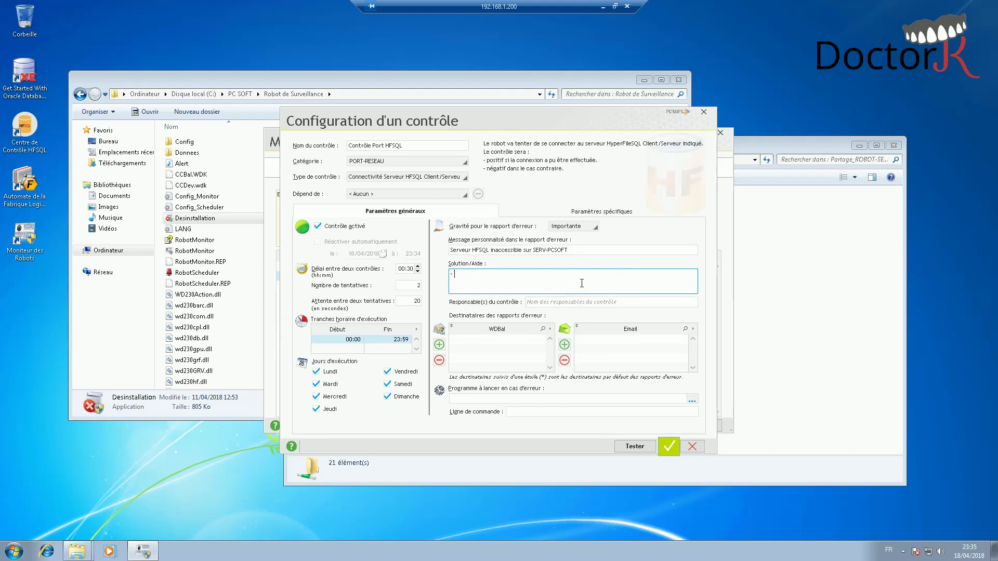
{"action": "type", "text": "conn"}
{"action": "type", "text": "1."}
{"action": "type", "text": "ecter à la mac"}
{"action": "type", "text": "hine SERV-PCSOF"}
{"action": "type", "text": "T"}
{"action": "key", "text": "Return"}
{"action": "type", "text": "2. Vérifier le service du serveur HFSQL"}
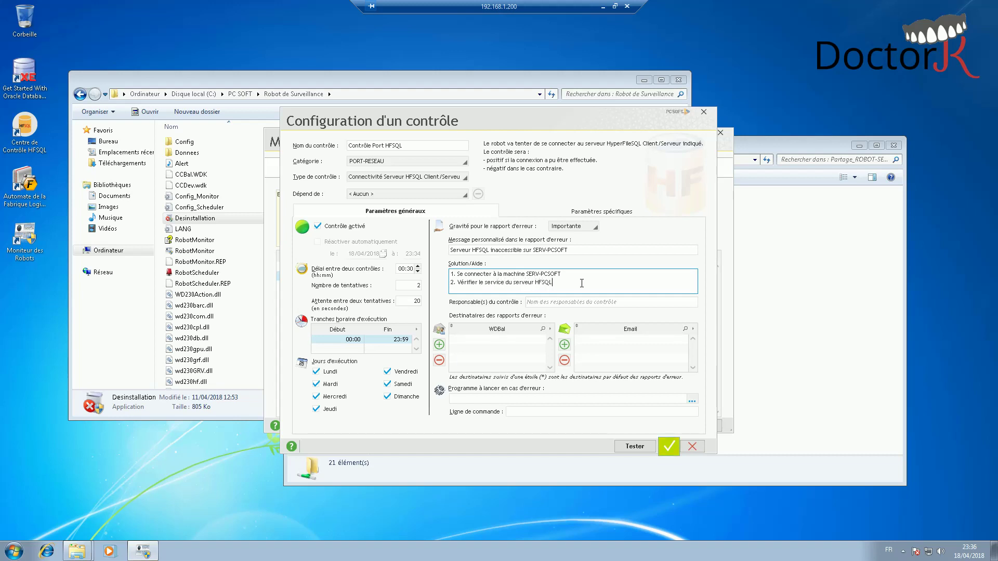
{"action": "key", "text": "Return"}
{"action": "type", "text": "3"}
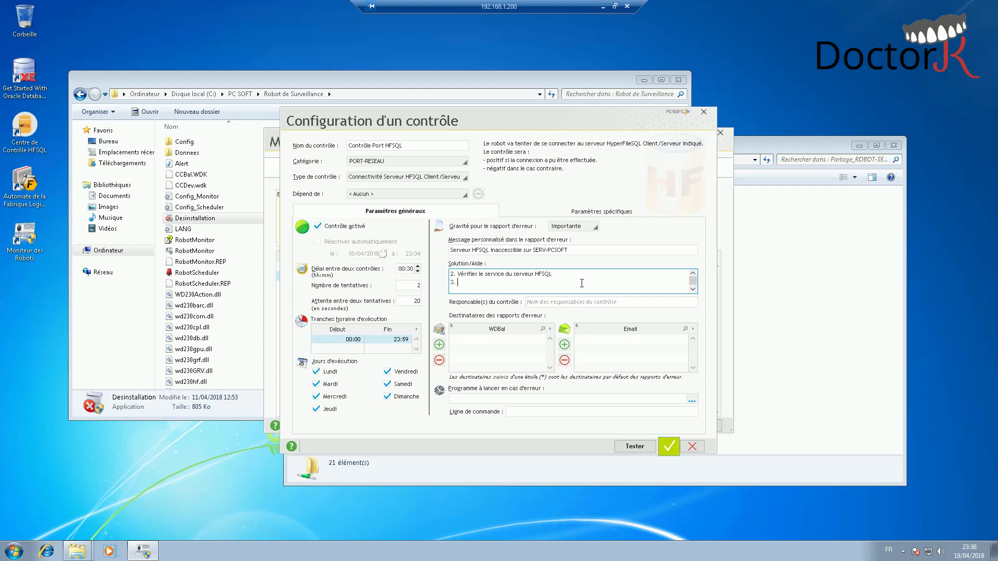
{"action": "type", "text": ". Relancer le serveur"}
{"action": "key", "text": "shift+Left"}
{"action": "key", "text": "shift+Left"}
{"action": "type", "text": "l'état du"}
{"action": "type", "text": " en c"}
{"action": "type", "text": " cas de "}
{"action": "type", "text": "bes"}
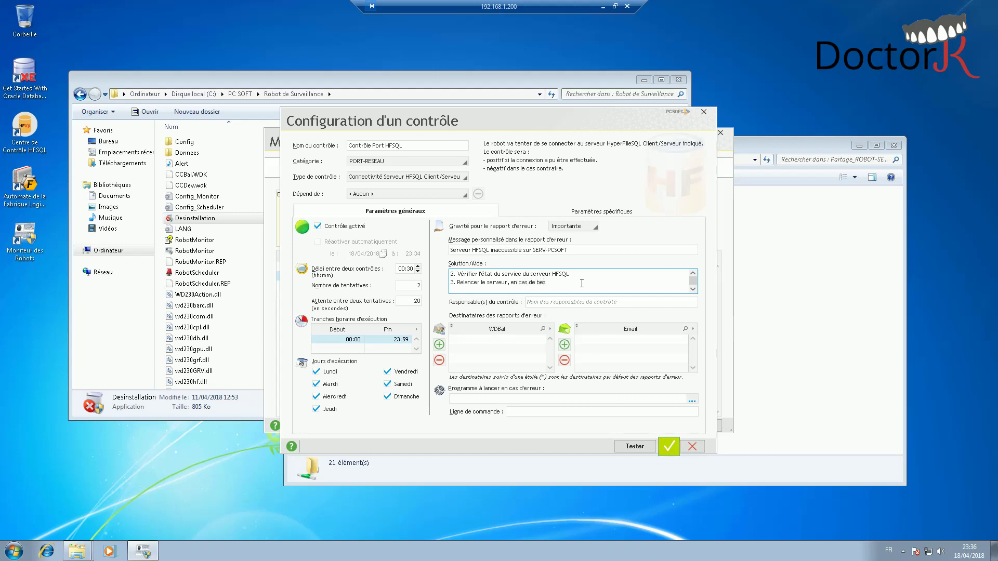
{"action": "type", "text": "oin"}
{"action": "key", "text": "Return"}
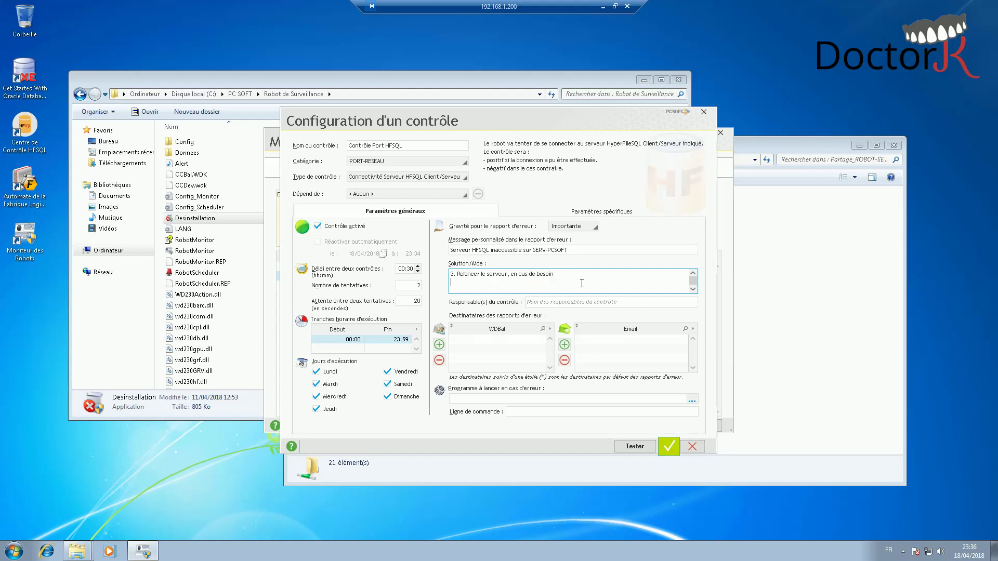
{"action": "type", "text": "4. Test"}
{"action": "type", "text": "er la di"}
{"action": "type", "text": "sponiblité et "}
{"action": "type", "text": "ke"}
{"action": "key", "text": "BackSpace"}
{"action": "key", "text": "BackSpace"}
{"action": "type", "text": "le bon fonctionnement du serveur"}
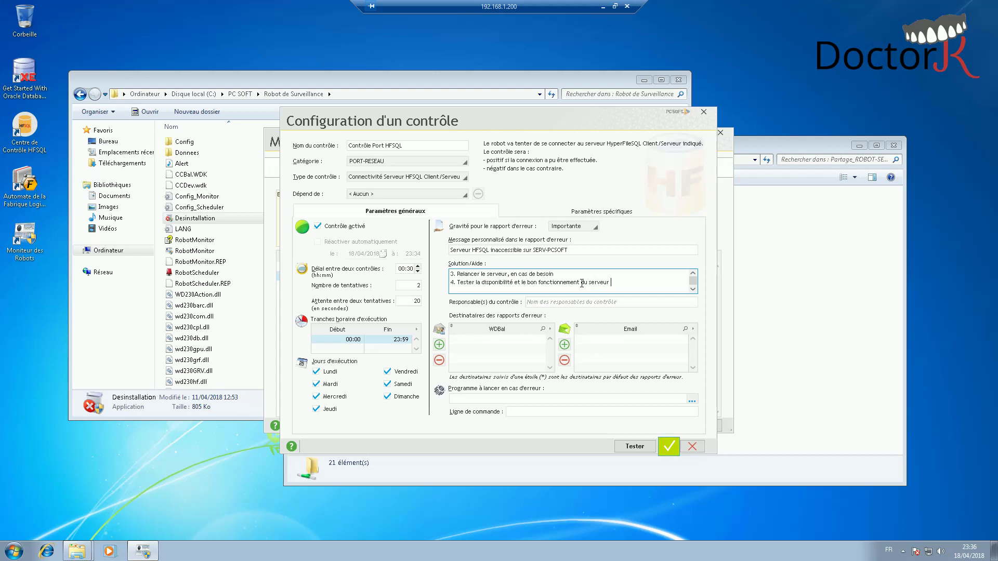
{"action": "type", "text": " HFSQL"}
- Enter the responsible person's name and add the default WDBal recipient
{"action": "left_click", "coordinate": [580, 301]}
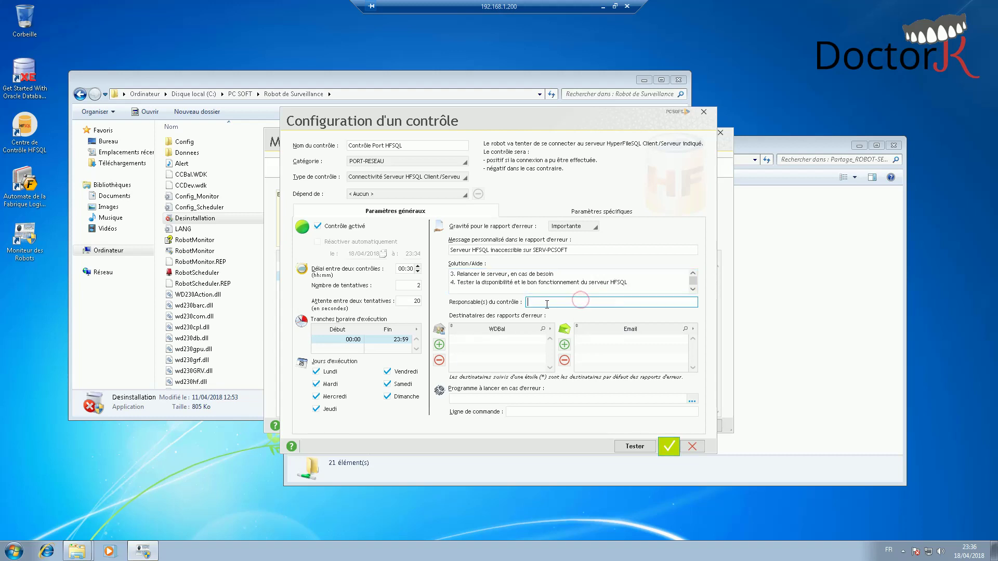
{"action": "type", "text": "Abderrahmen"}
{"action": "left_click", "coordinate": [439, 345]}
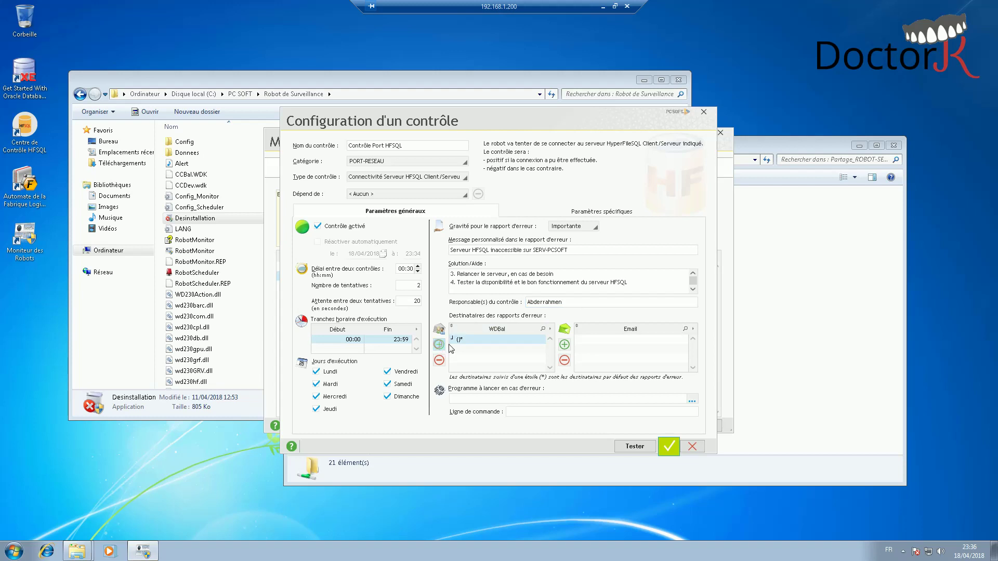
{"action": "left_click", "coordinate": [497, 303]}
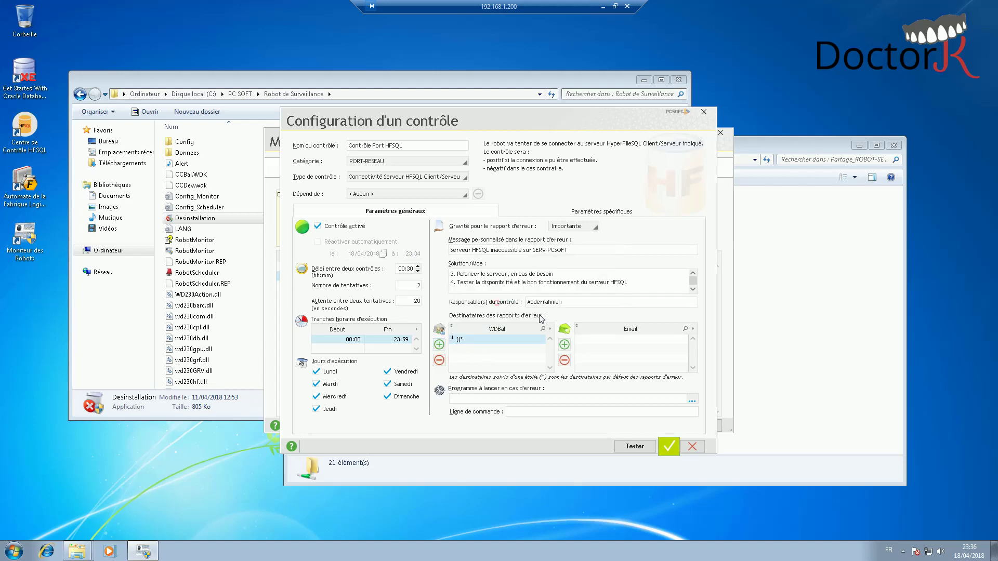
- Add the recipient's e-mail address for error reports and show the HyperFileSQL connection settings
{"action": "left_click", "coordinate": [570, 345]}
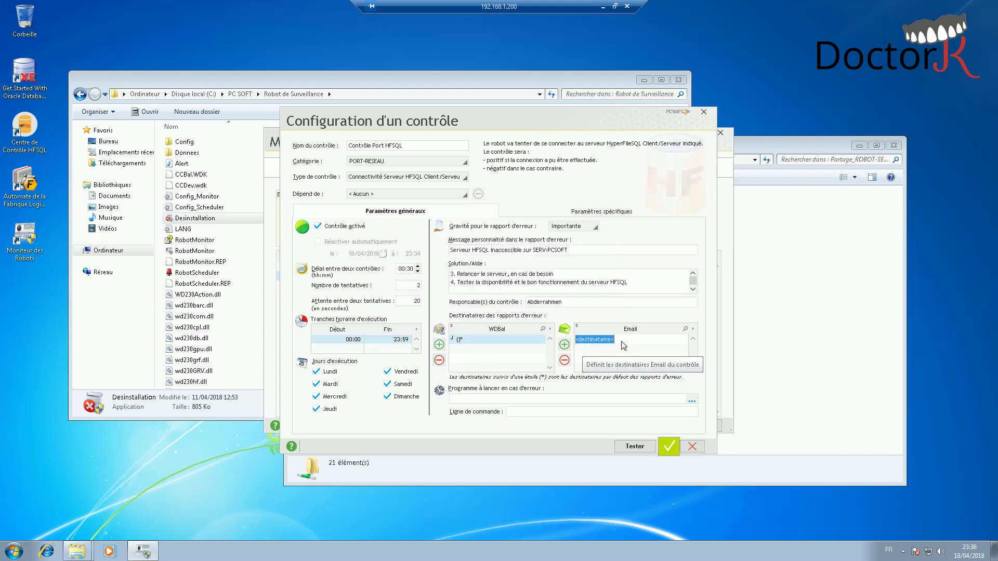
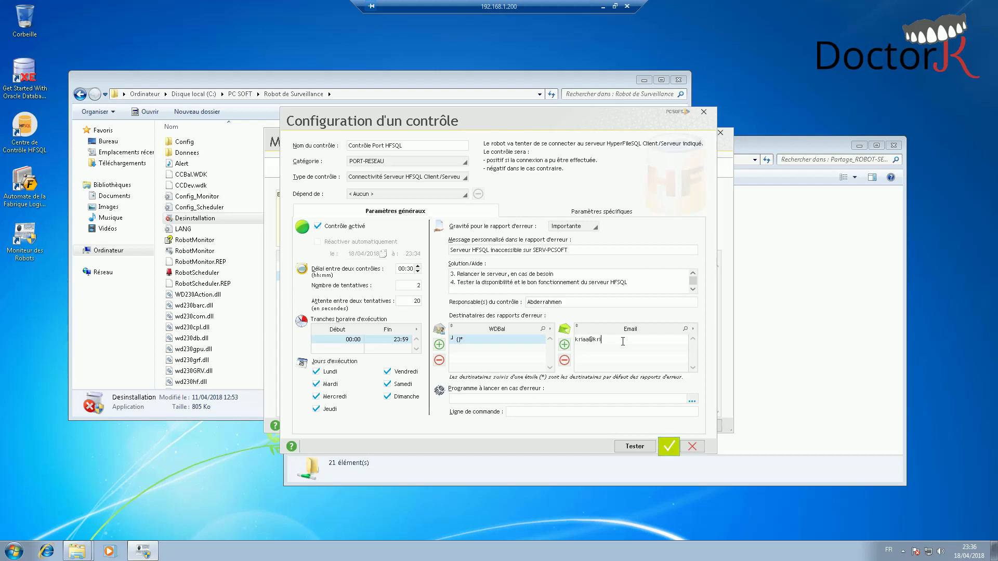
{"action": "left_click", "coordinate": [555, 398]}
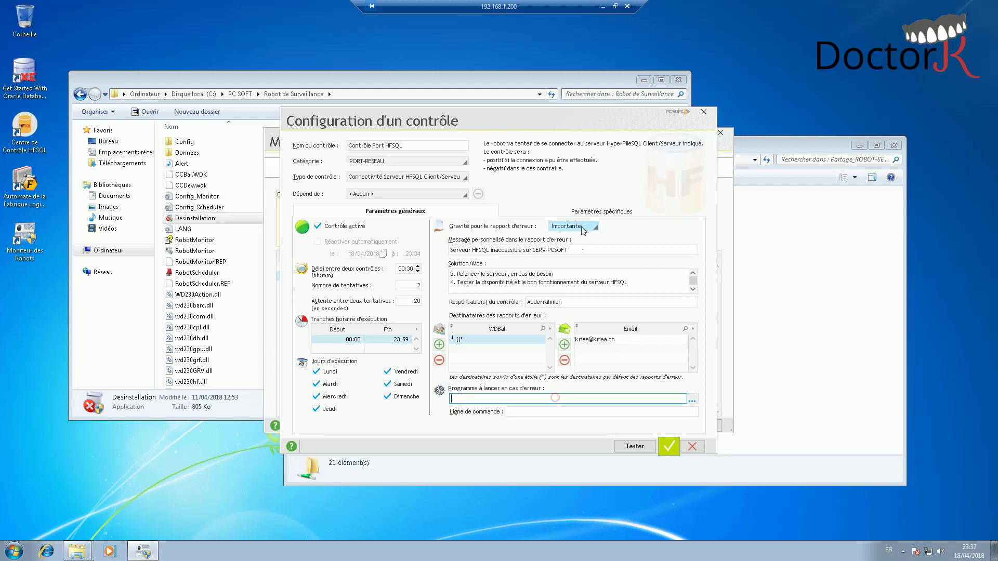
{"action": "left_click", "coordinate": [590, 211]}
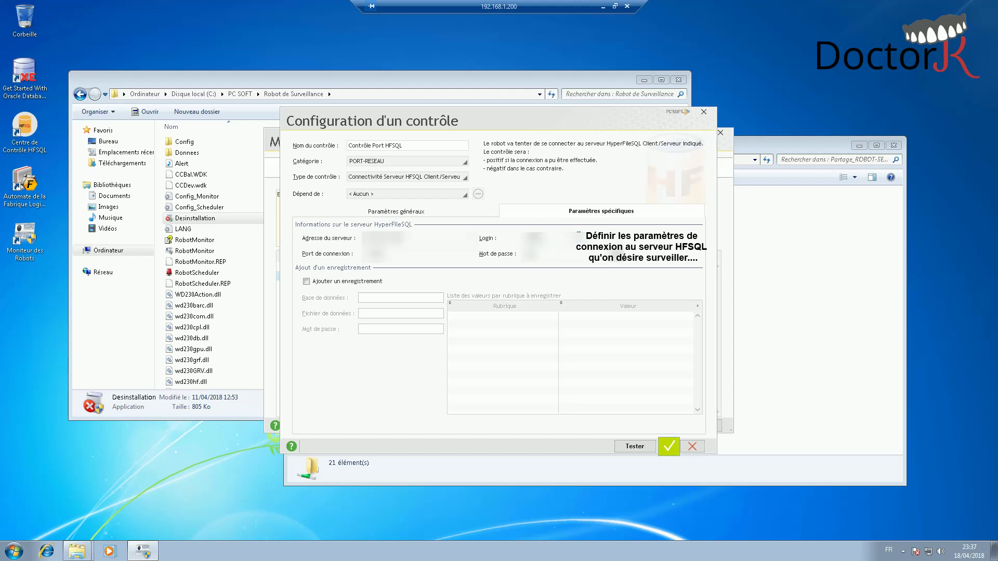
- Enter the server password, run a successful connection test, and validate the control
{"action": "type", "text": "*****"}
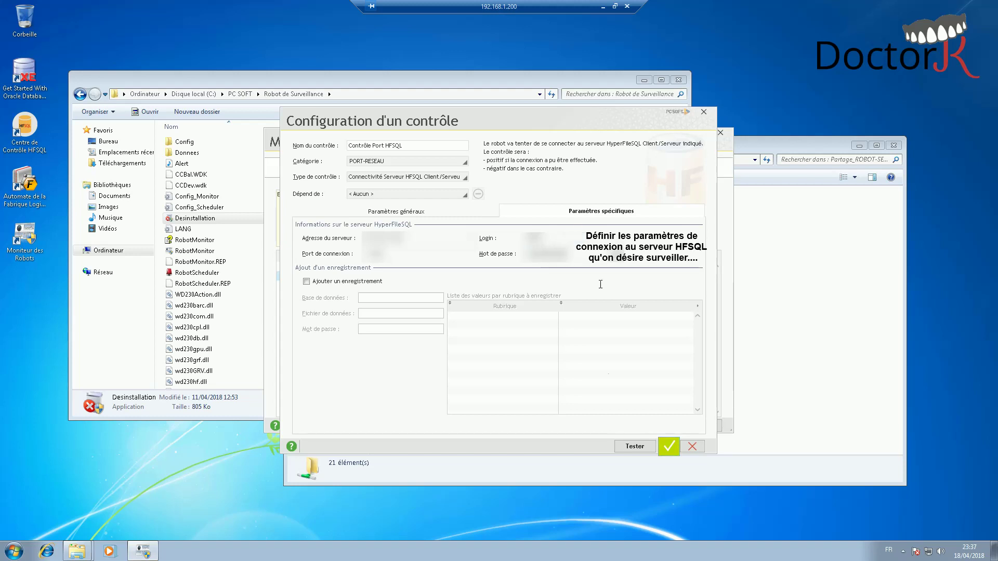
{"action": "left_click", "coordinate": [634, 446]}
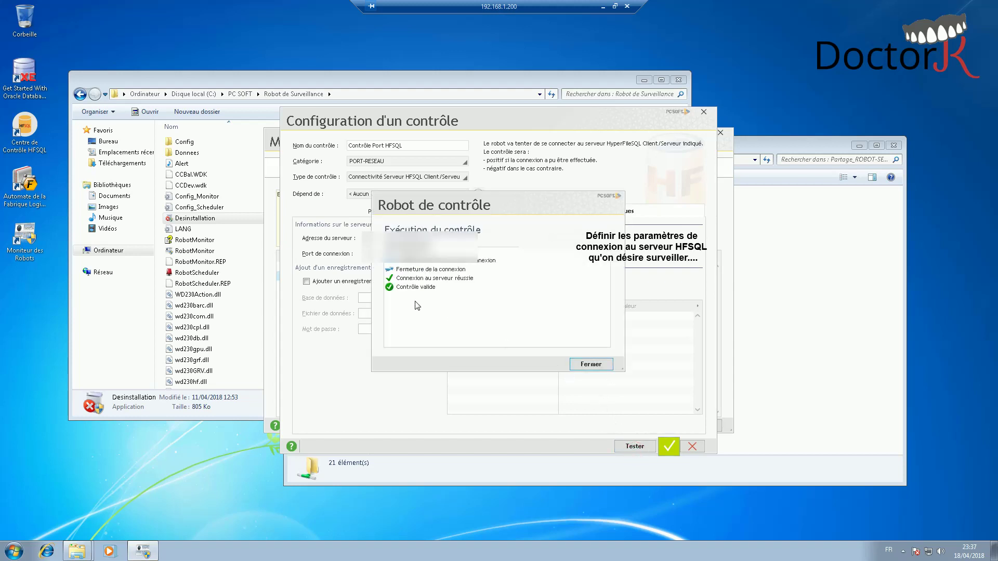
{"action": "left_click", "coordinate": [580, 362]}
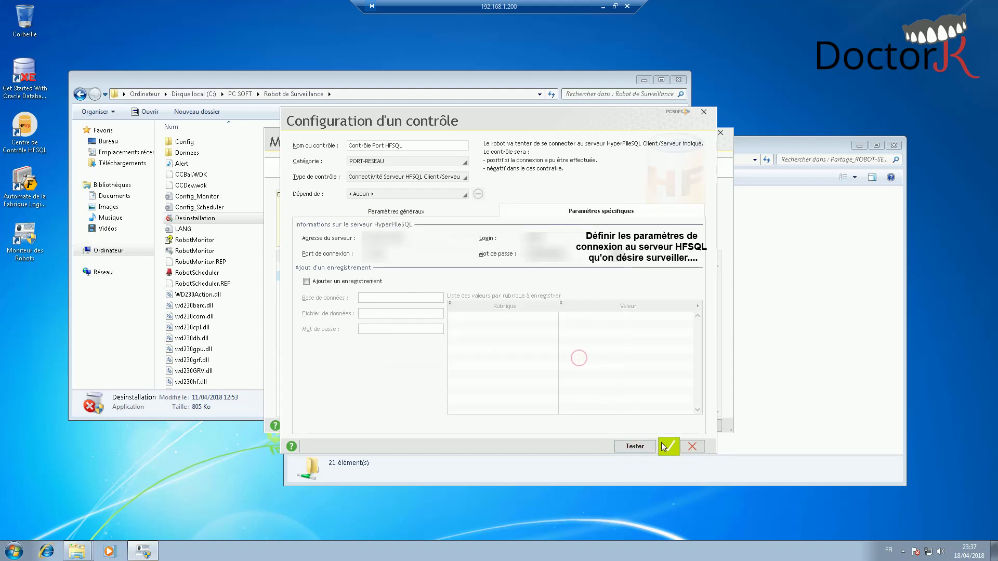
{"action": "left_click", "coordinate": [668, 446]}
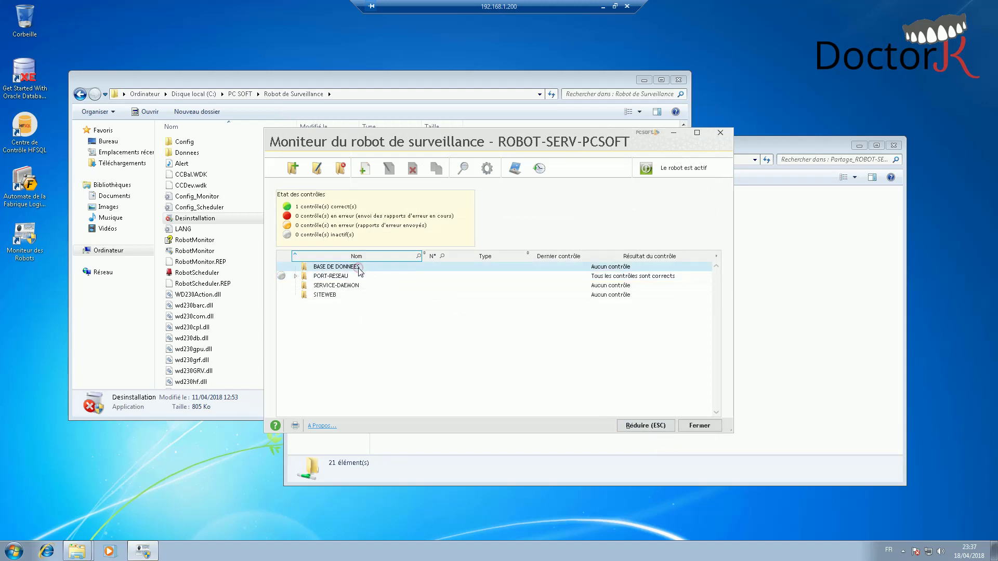
- Expand PORT-RESEAU to reveal Contrôle Port HFSQL, then bring up the Windows Run box
{"action": "left_click", "coordinate": [295, 276]}
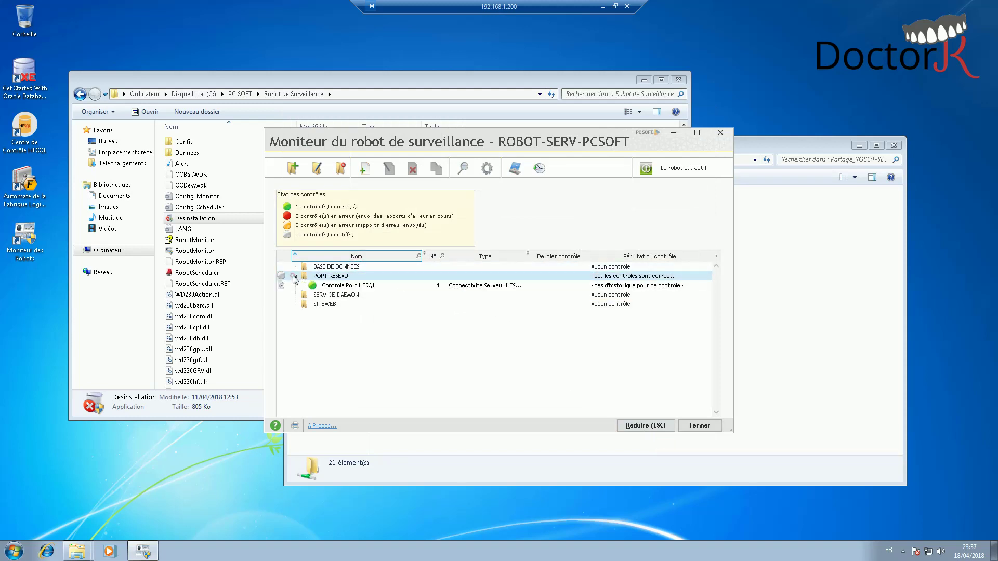
{"action": "left_click", "coordinate": [323, 285]}
{"action": "right_click", "coordinate": [338, 287]}
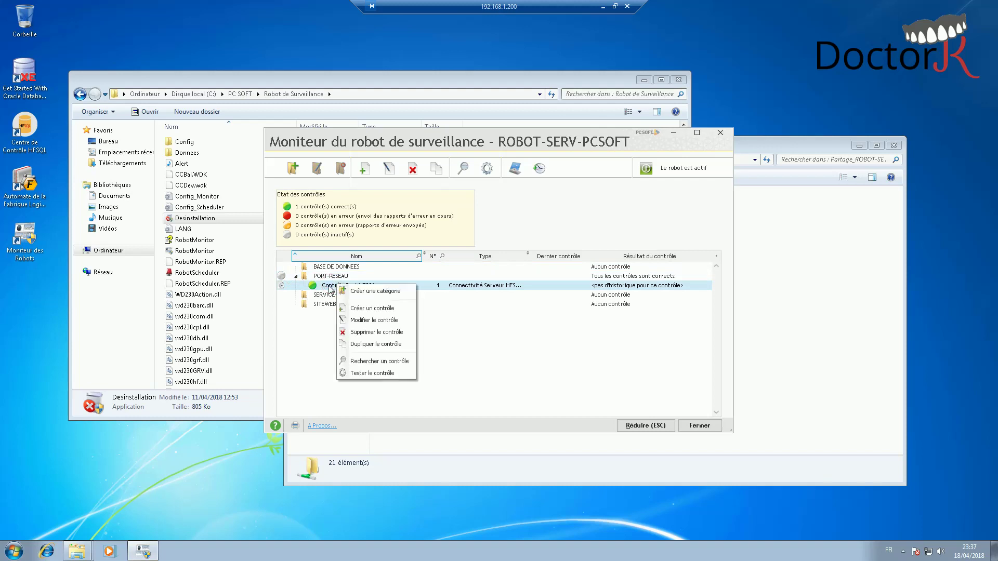
{"action": "key", "text": "Escape"}
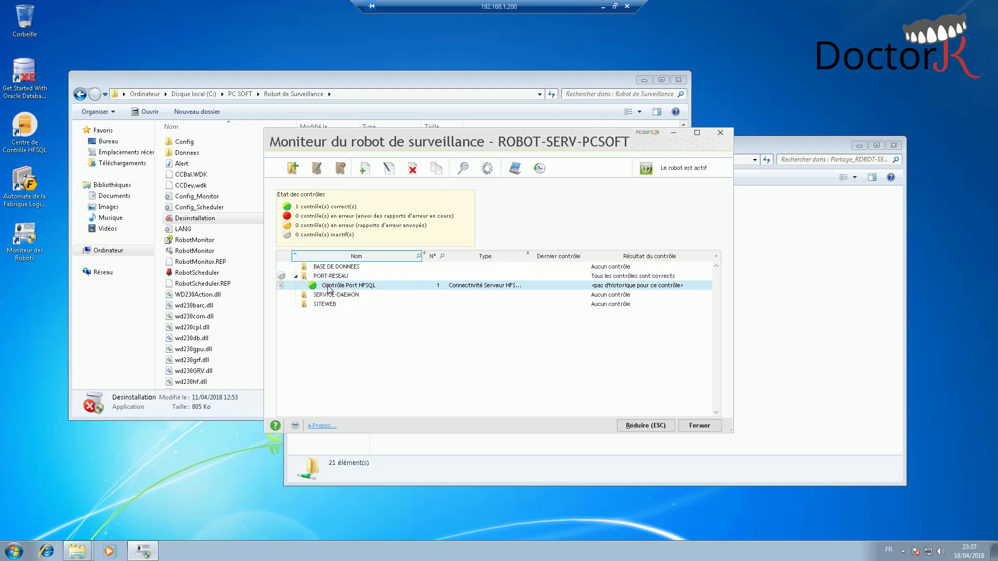
{"action": "key", "text": "super+r"}
- Stop the Hyper File Server : SERV-PCSOFT service via services.msc and widen the Nom column
{"action": "type", "text": "services.msc"}
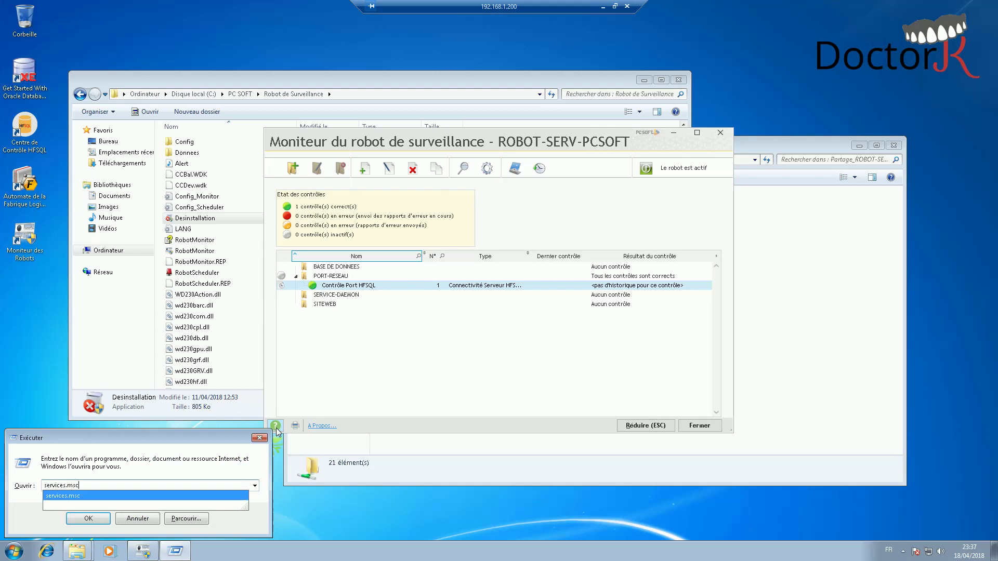
{"action": "key", "text": "Return"}
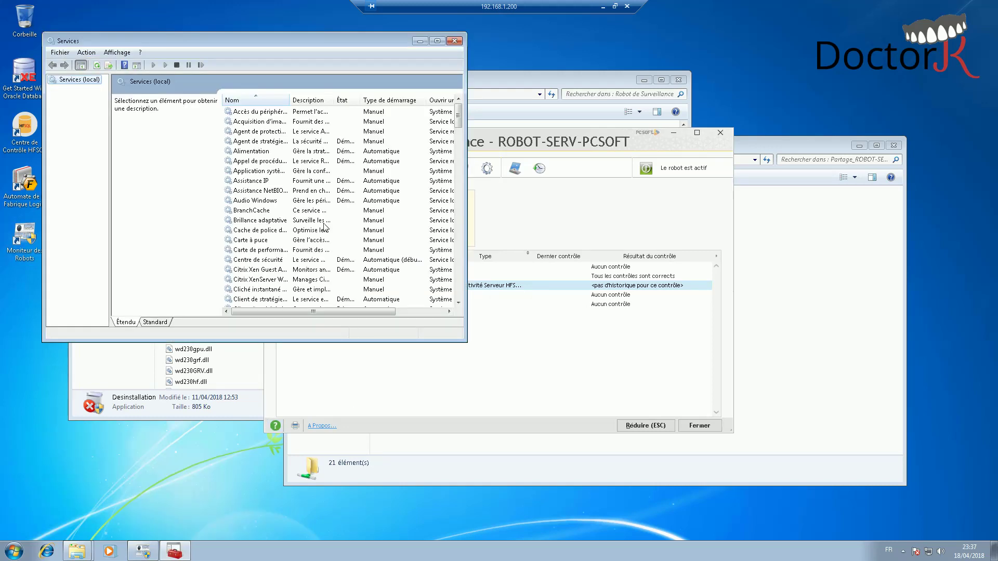
{"action": "left_click", "coordinate": [305, 200]}
{"action": "key", "text": "h"}
{"action": "key", "text": "y"}
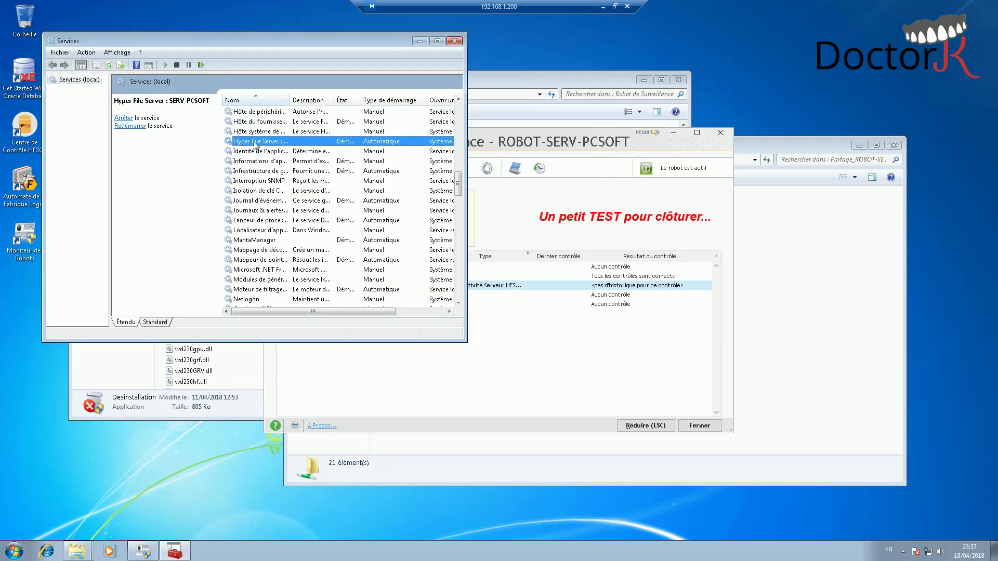
{"action": "right_click", "coordinate": [258, 141]}
{"action": "left_click", "coordinate": [284, 159]}
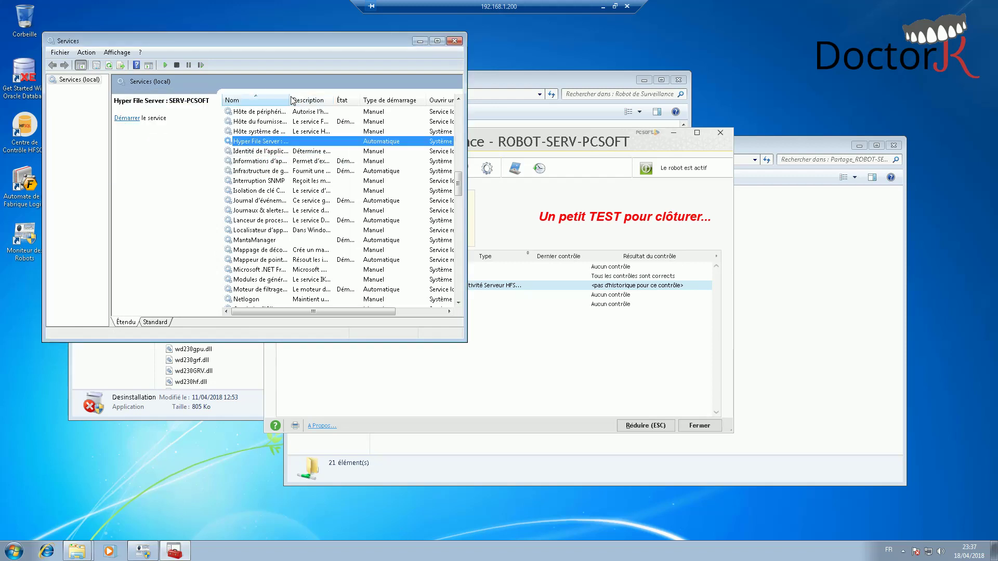
{"action": "left_click_drag", "start_coordinate": [289, 99], "coordinate": [327, 99]}
{"action": "right_click", "coordinate": [544, 281]}
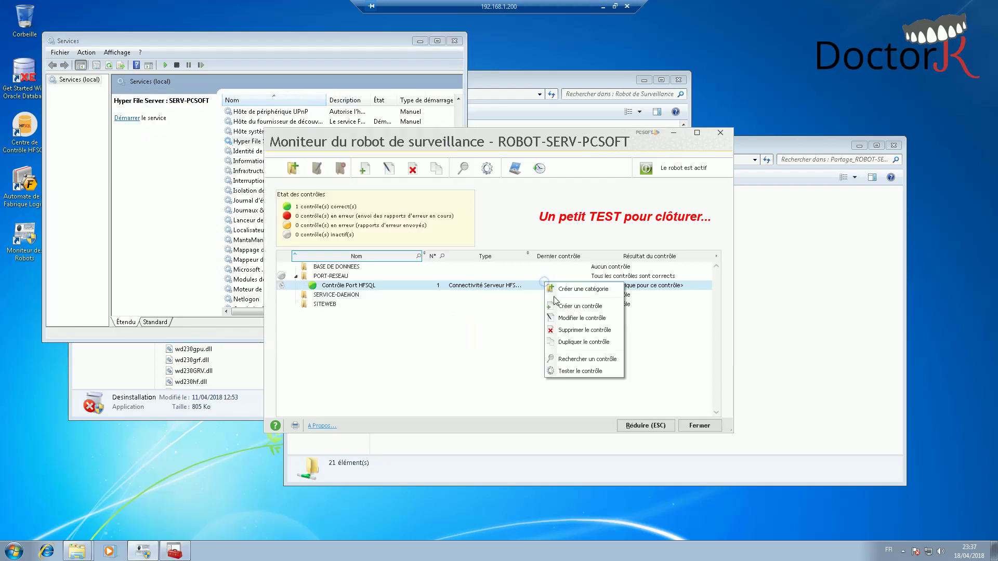
- Test Contrôle Port HFSQL with the server stopped, saving the result to history
{"action": "left_click", "coordinate": [588, 373]}
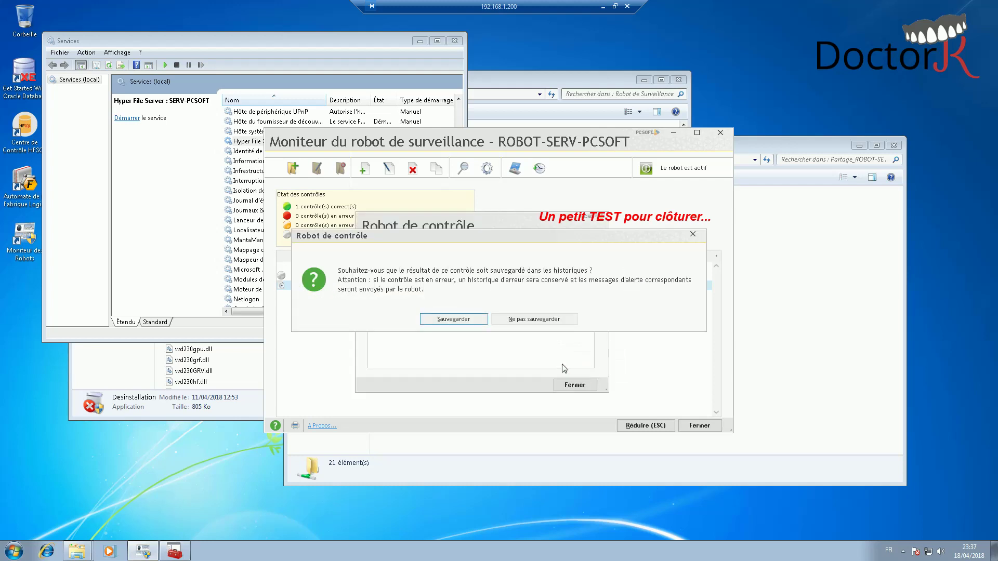
{"action": "left_click", "coordinate": [453, 319]}
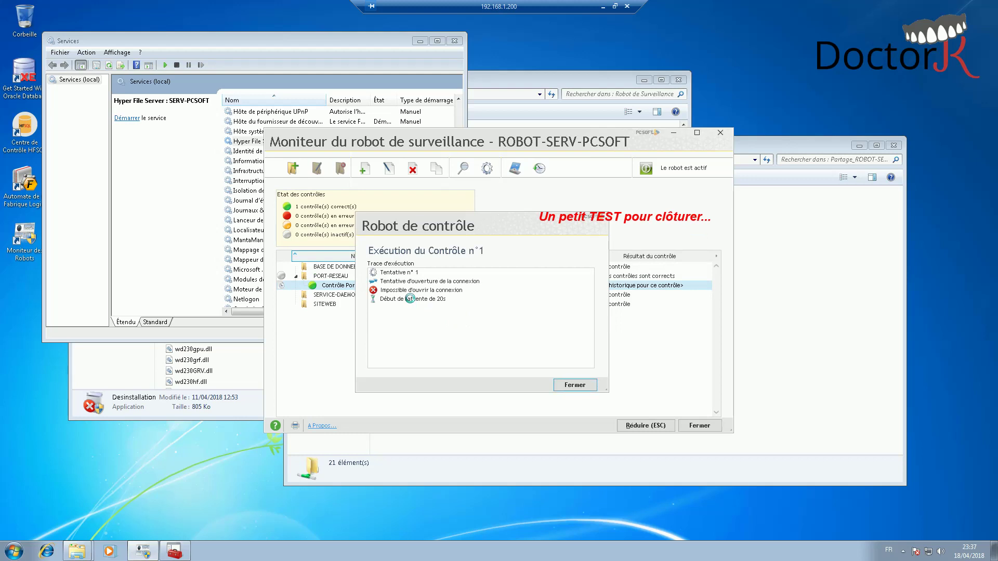
{"action": "right_click", "coordinate": [239, 144]}
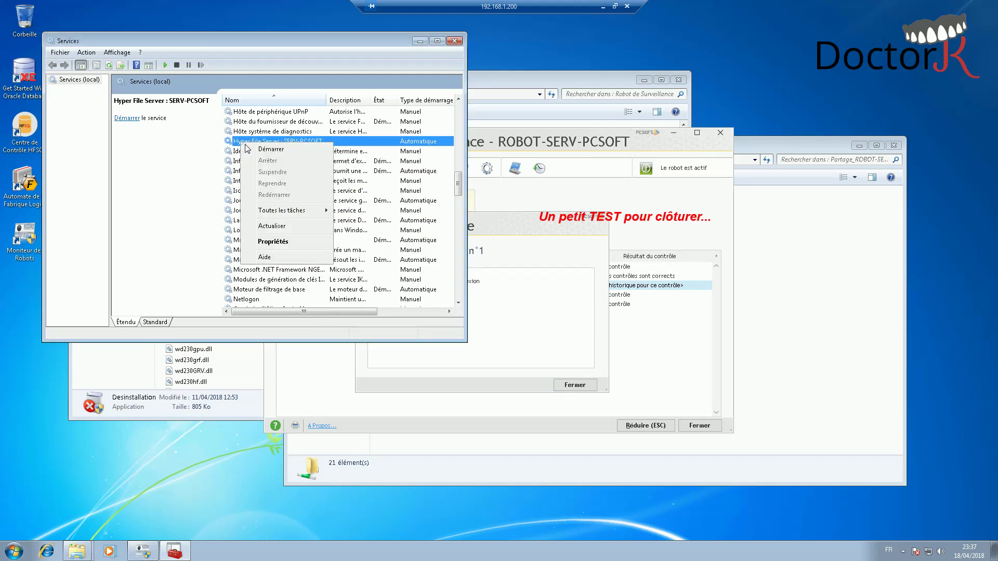
- Restart the Hyper File Server service and return to the control test trace
{"action": "left_click", "coordinate": [252, 151]}
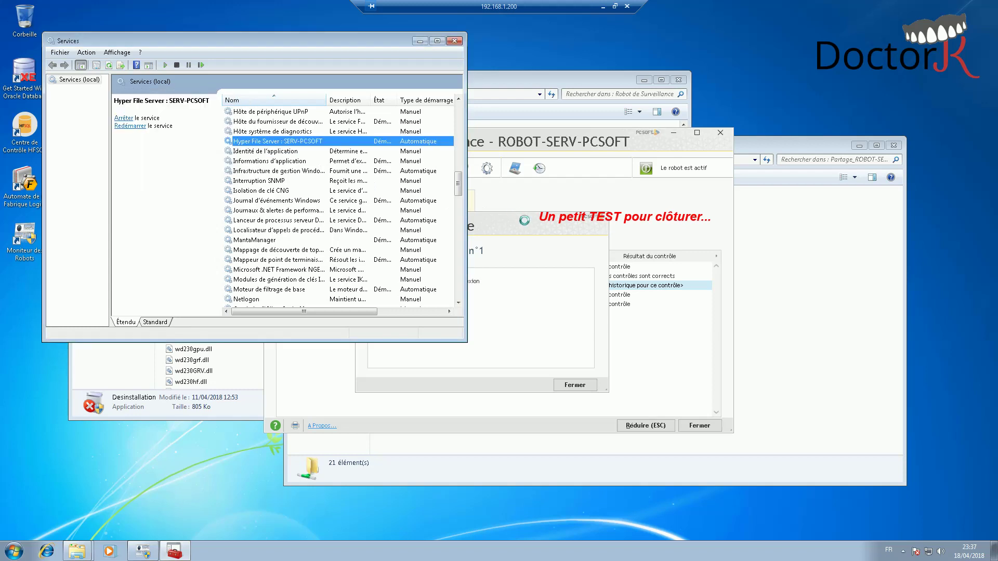
{"action": "left_click", "coordinate": [535, 231]}
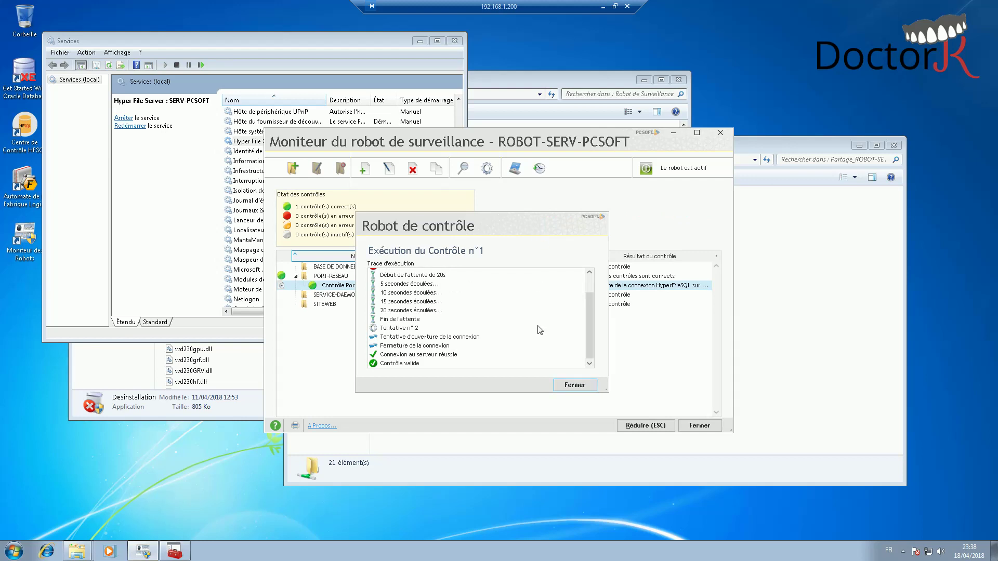
- Close the test trace, robot monitor, Services console and Robot de Surveillance folder
{"action": "left_click", "coordinate": [582, 385]}
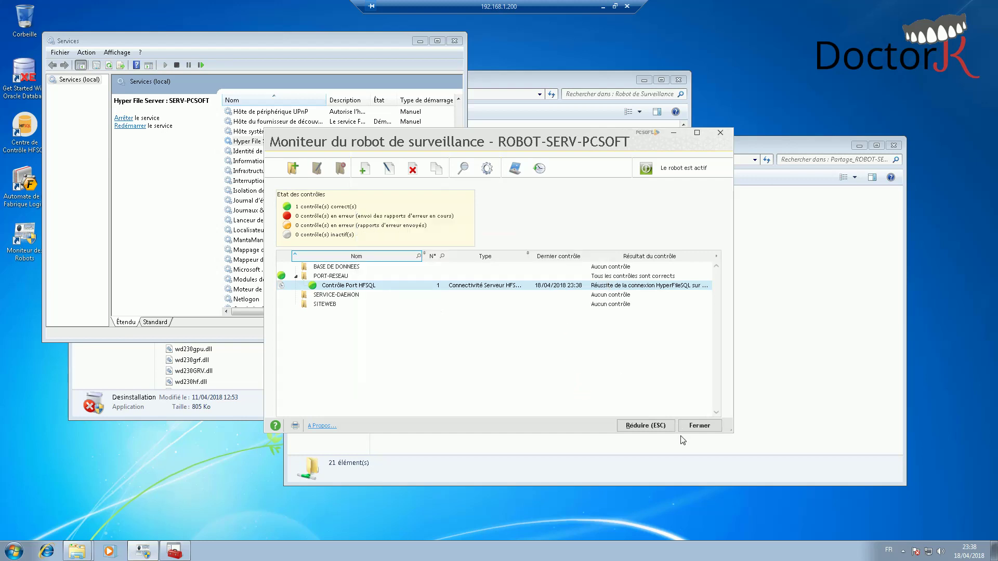
{"action": "left_click", "coordinate": [663, 427]}
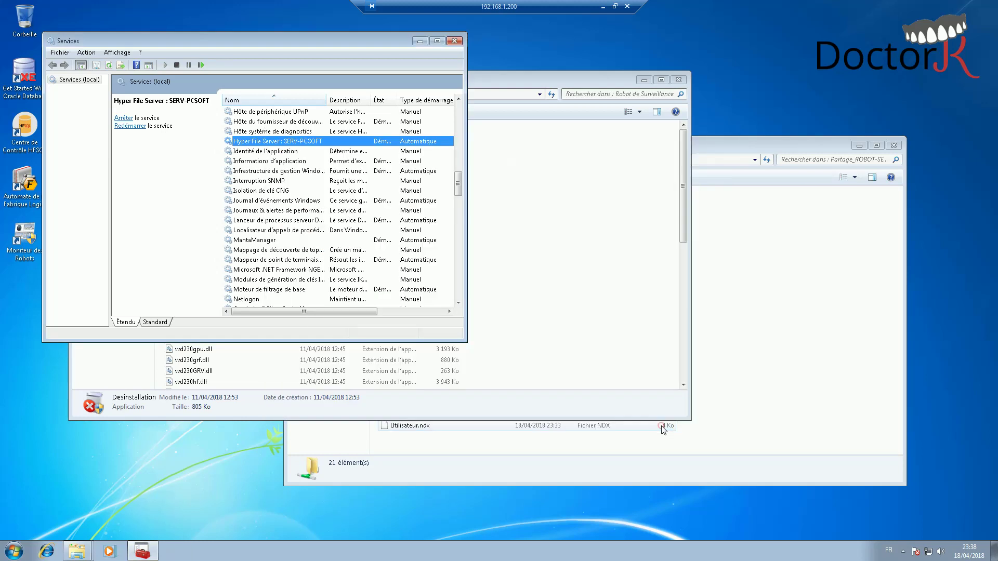
{"action": "left_click", "coordinate": [460, 41]}
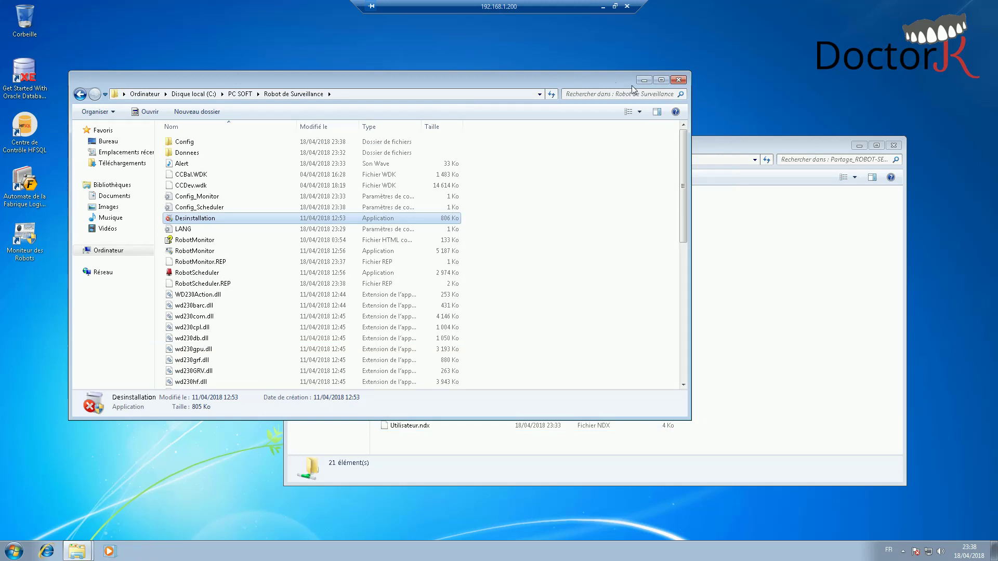
{"action": "left_click", "coordinate": [679, 79]}
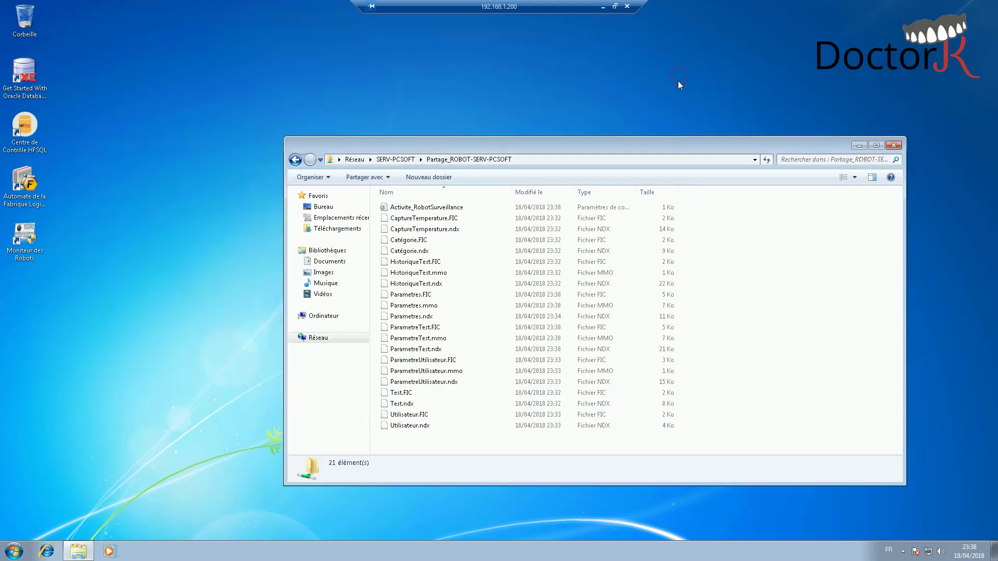